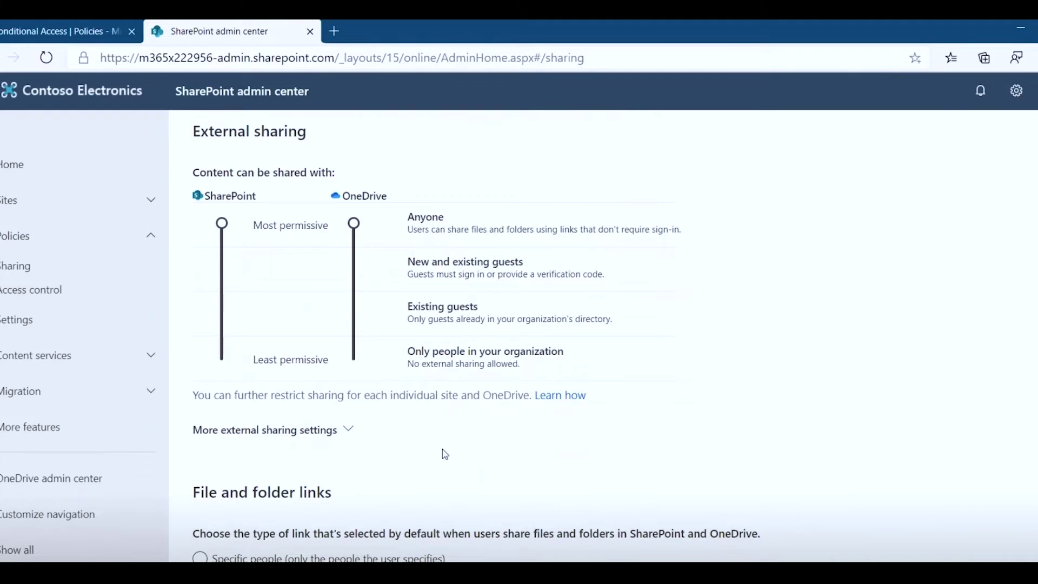
- Open Access control and view the Unmanaged devices setting, currently Allow limited, web-only access
scroll(467, 389, down, 2)
scroll(468, 393, up, 1)
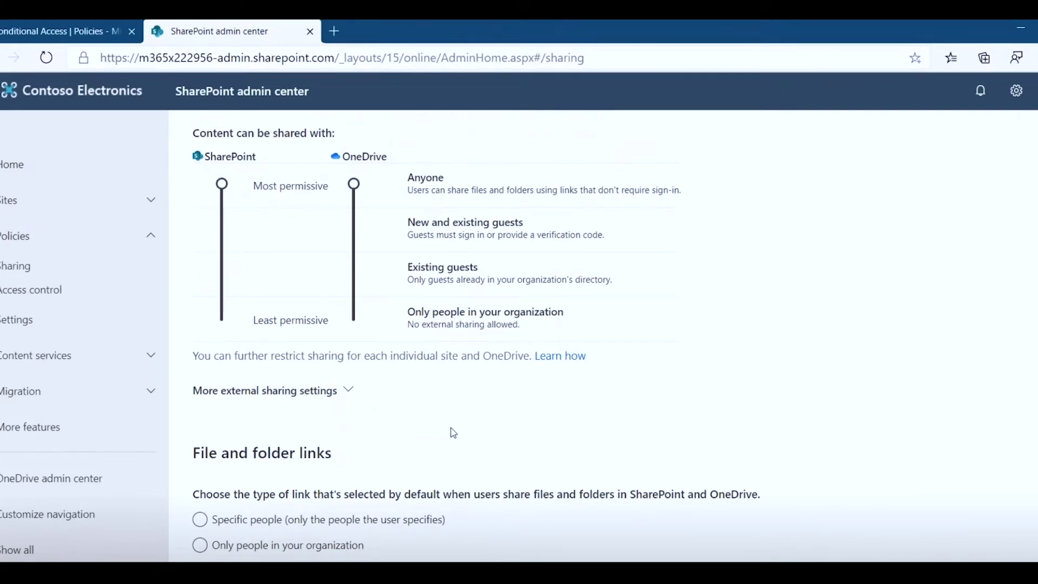
scroll(453, 433, down, 1)
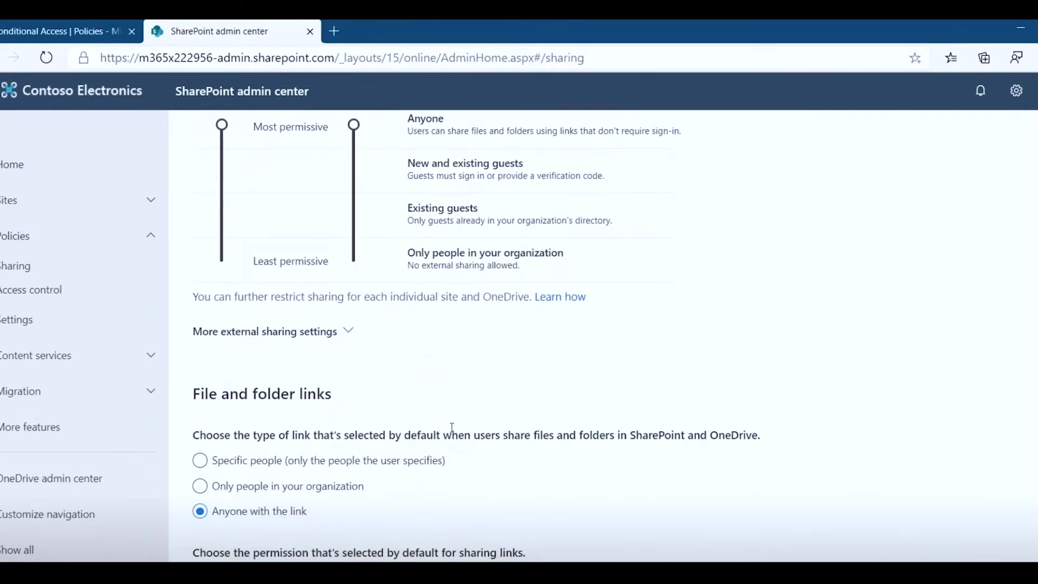
scroll(453, 433, down, 1)
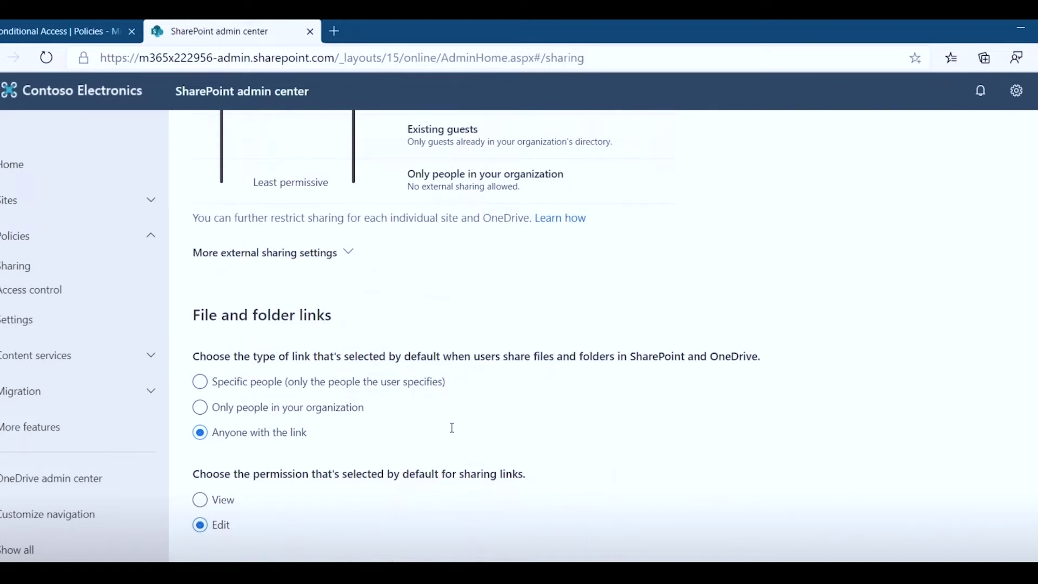
scroll(452, 430, down, 2)
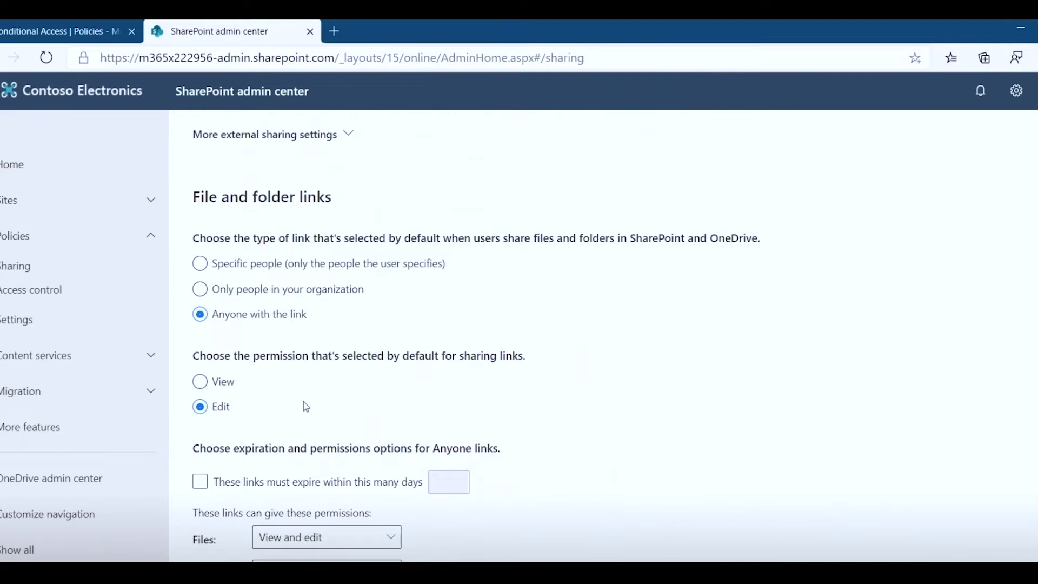
click(39, 292)
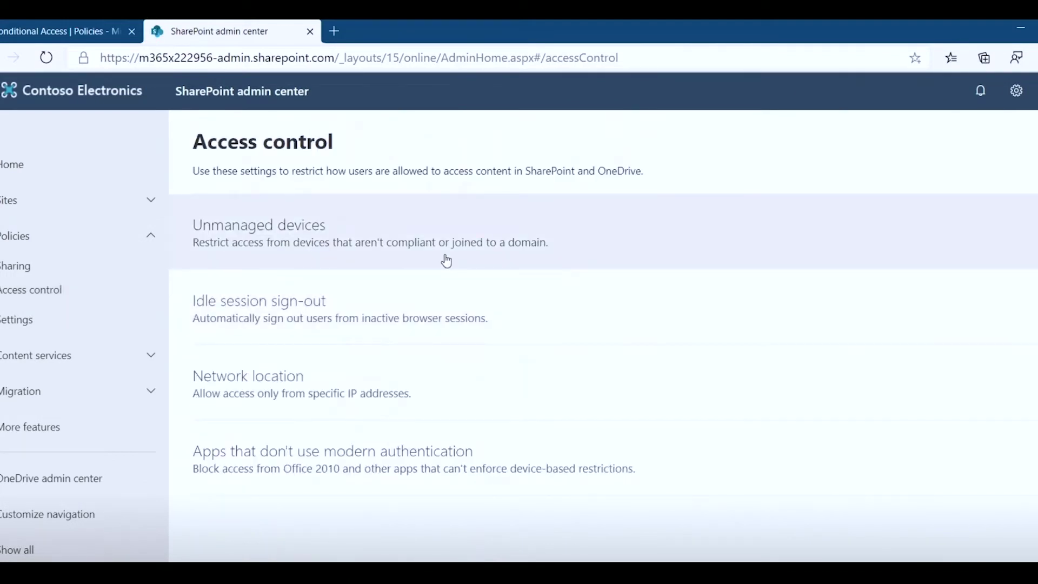
click(447, 261)
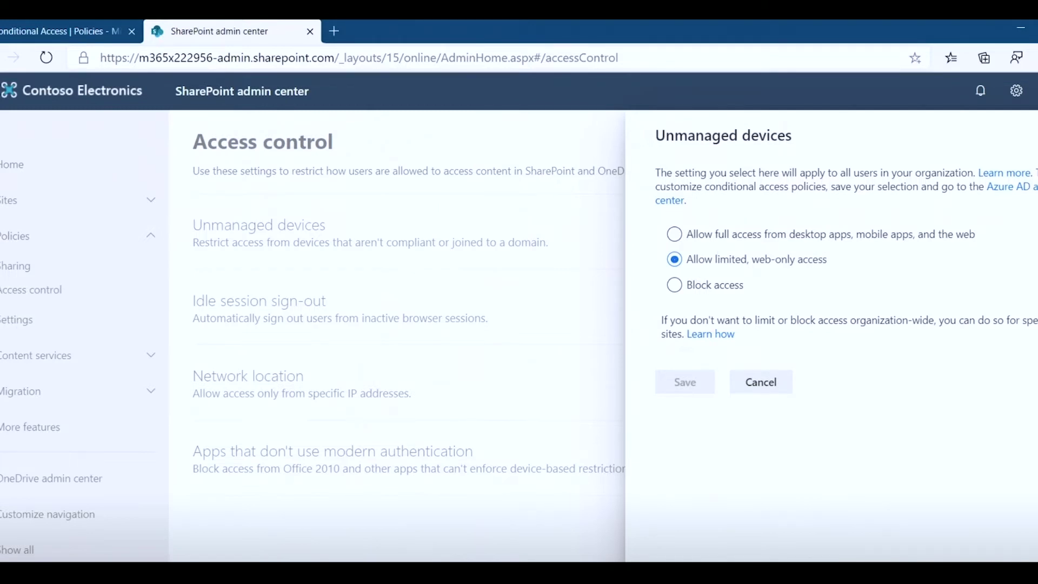
- Cancel the Unmanaged devices panel, leaving the setting unchanged
click(375, 331)
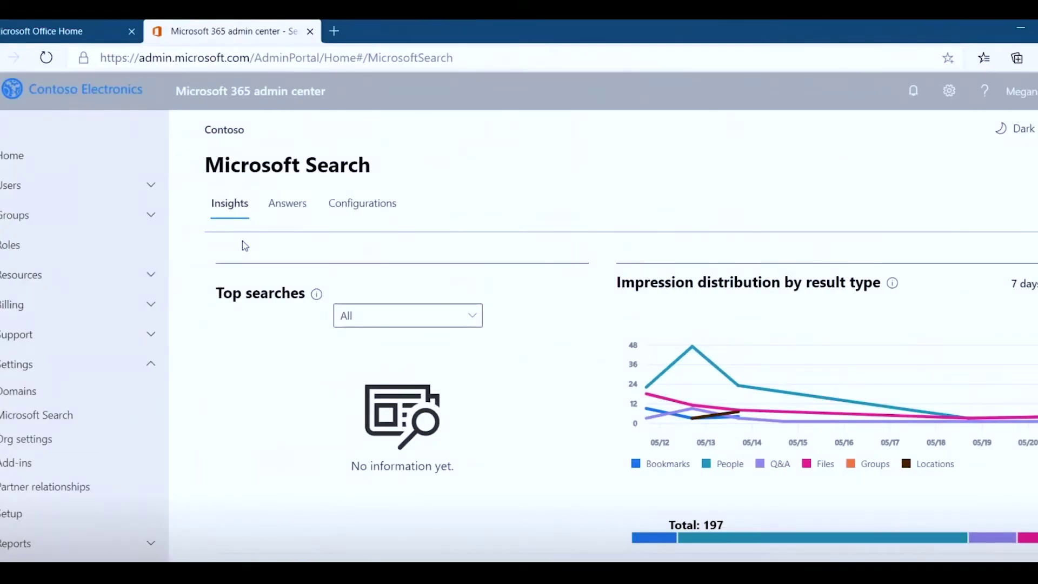
- Open a new browser tab and enter '401k' as the search query
click(336, 32)
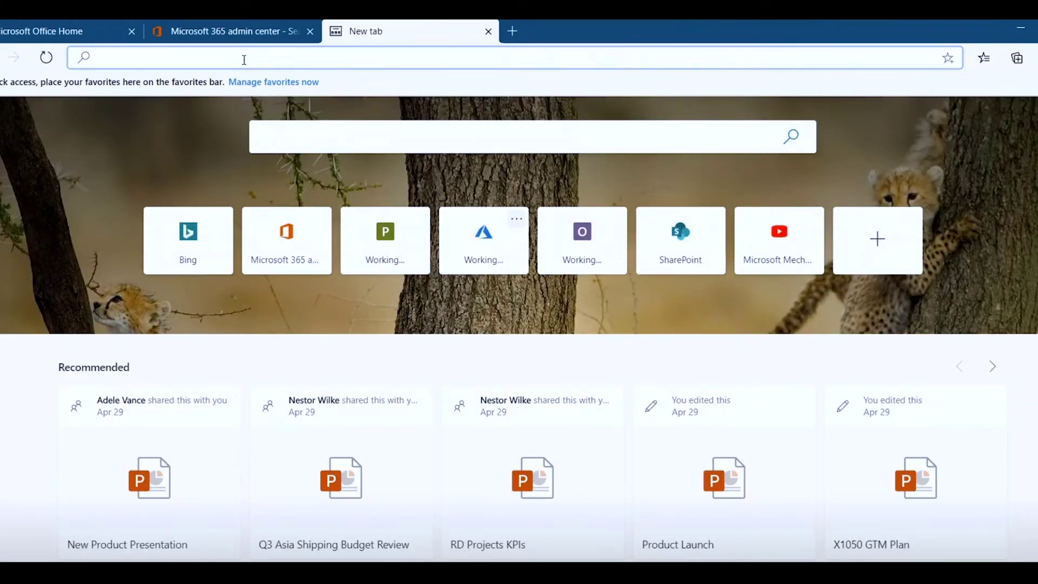
text(401k)
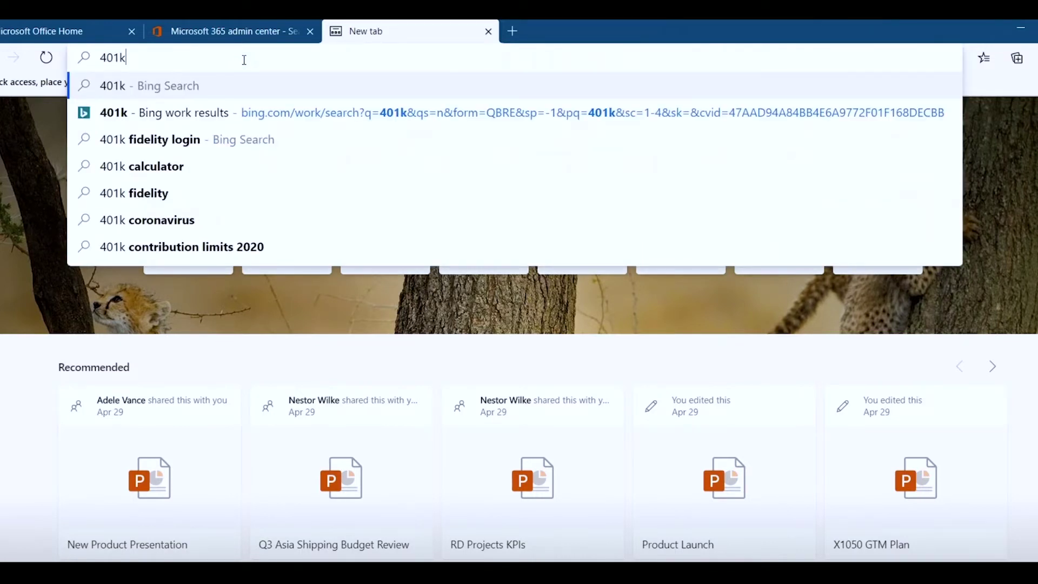
- Search Bing for 401k to see the Contoso HR answer, then enter a colleague's name
key(Return)
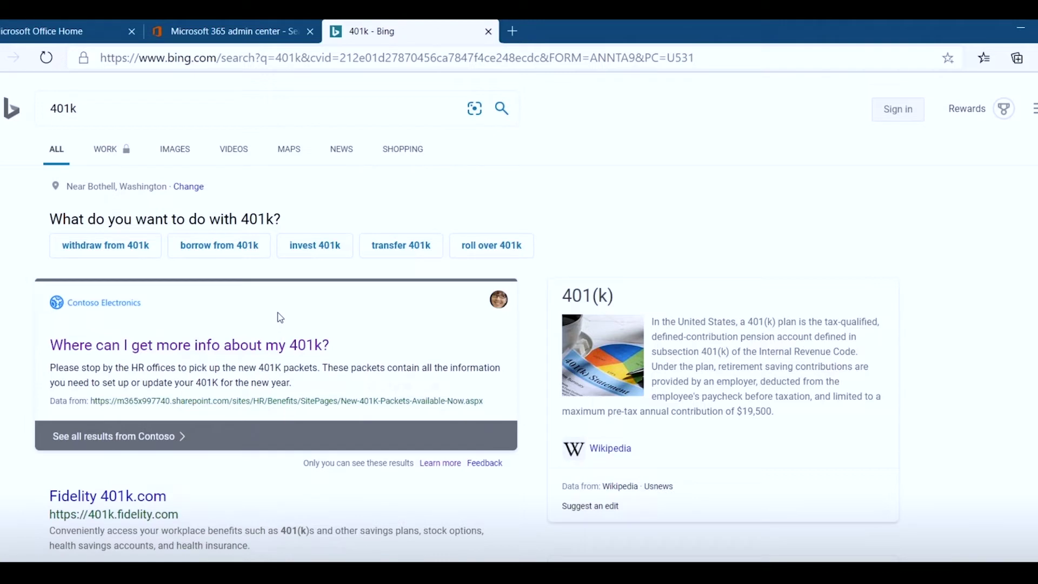
click(124, 108)
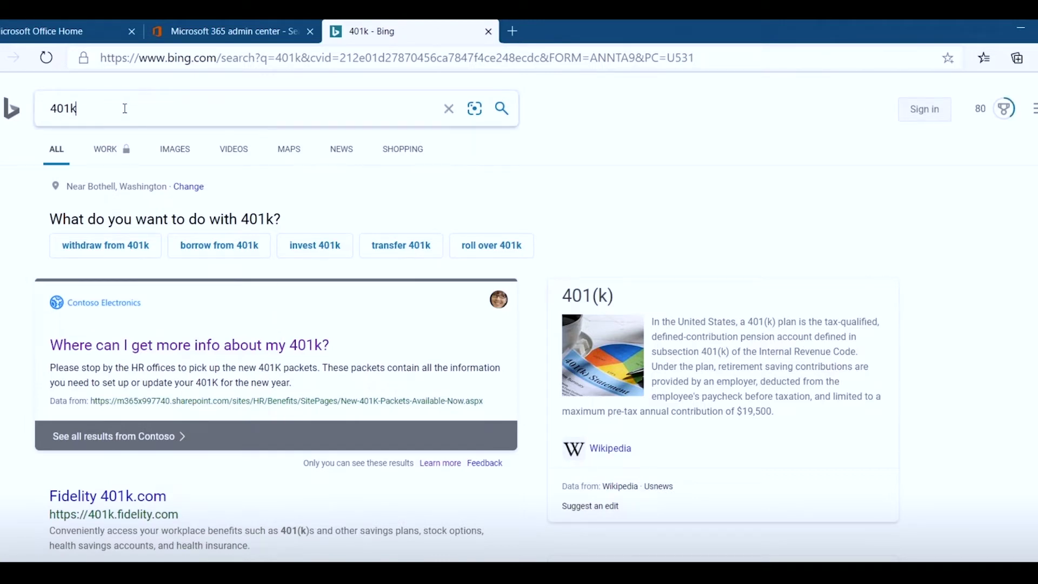
click(164, 59)
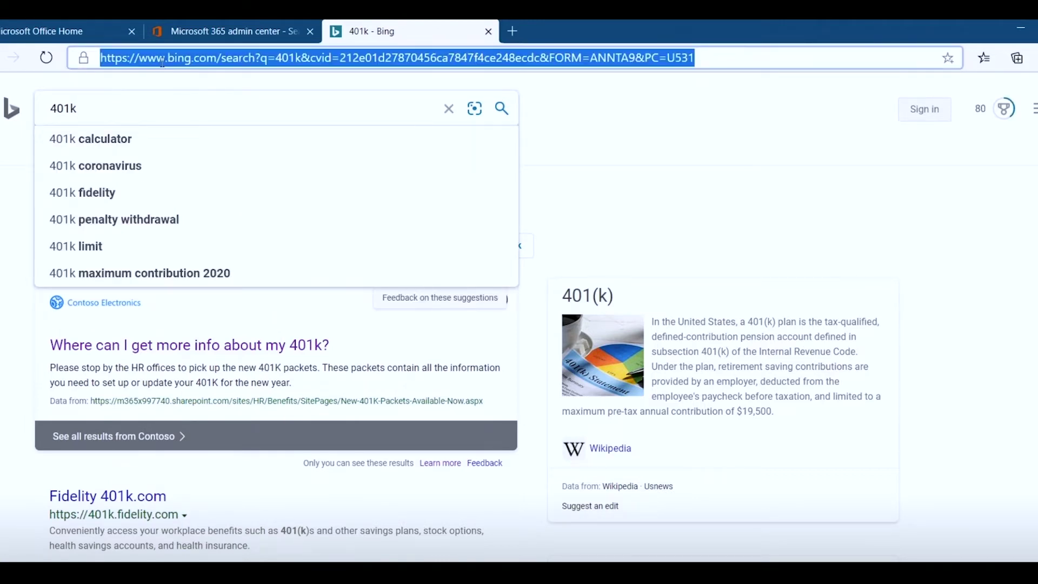
text(adele vance)
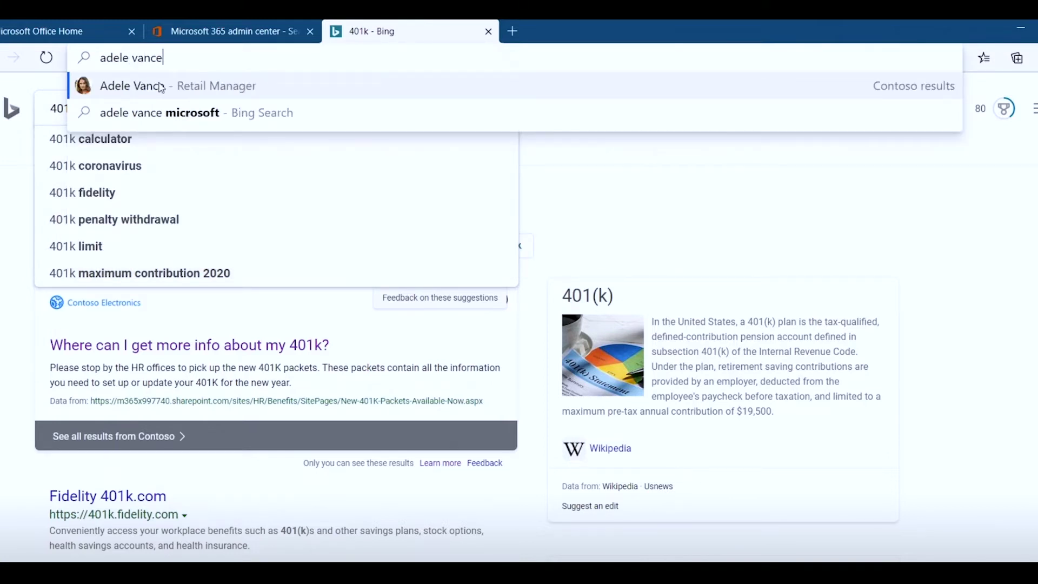
- Open the colleague's people result, browse Organization, Files and Calendar, then show Work results
click(162, 89)
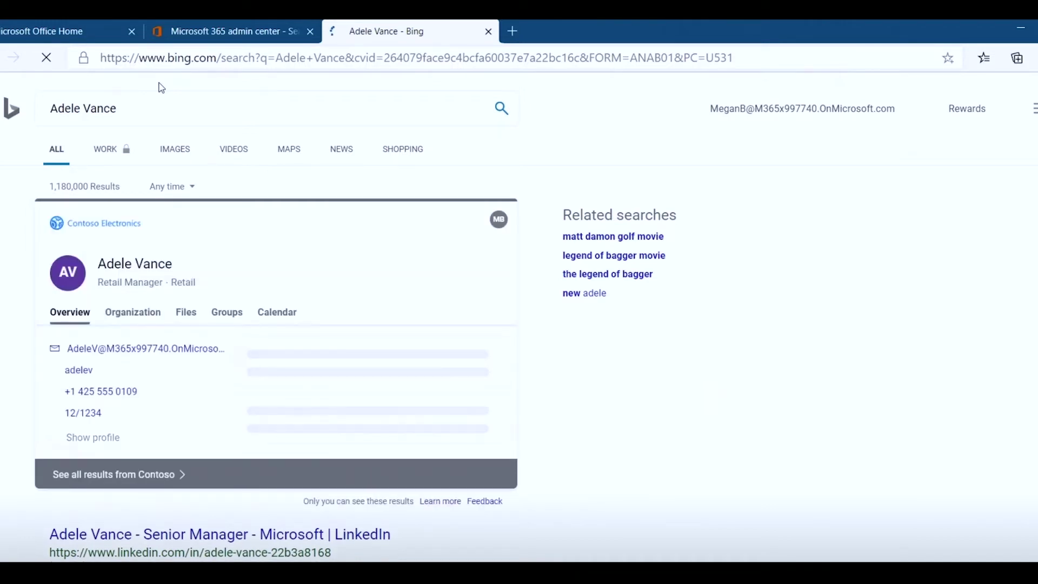
click(136, 317)
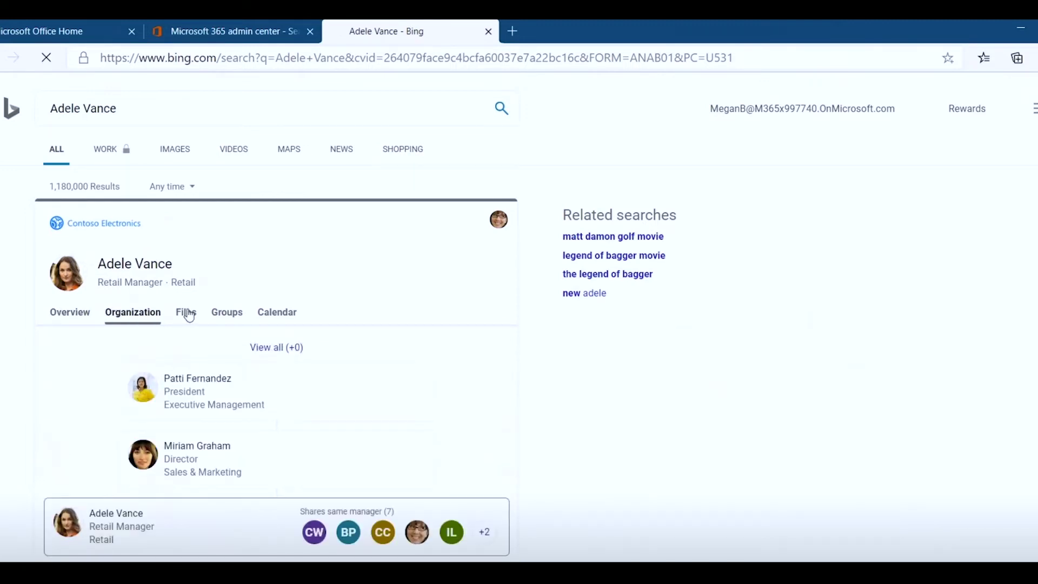
click(188, 313)
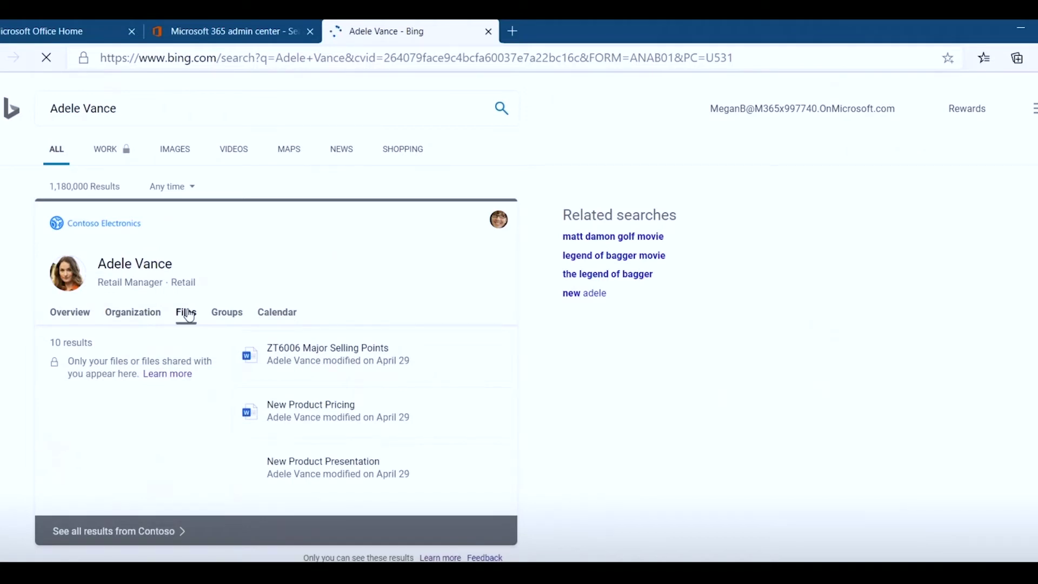
click(280, 315)
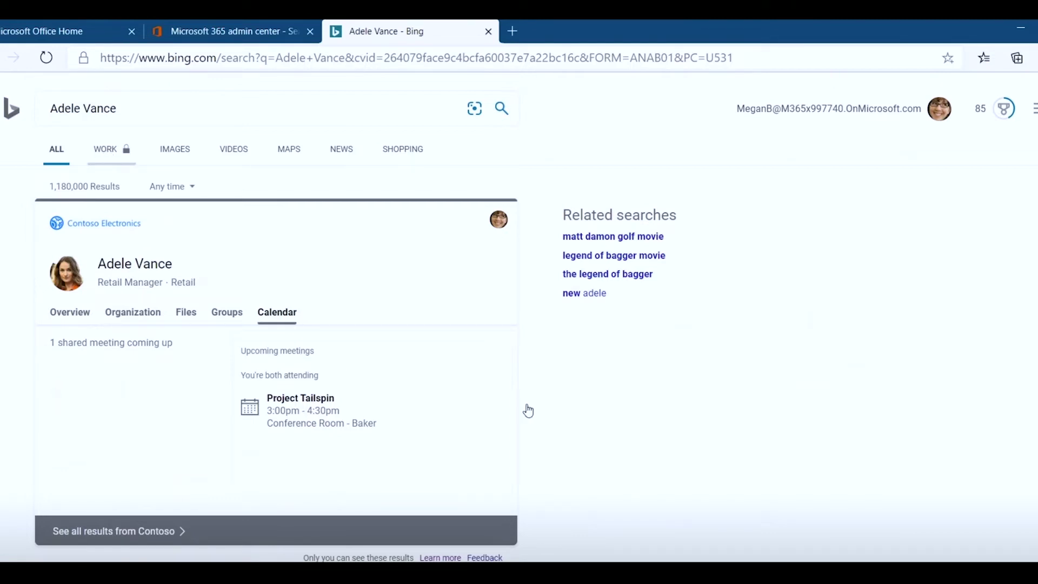
scroll(536, 422, down, 3)
scroll(535, 423, down, 2)
scroll(533, 422, up, 5)
click(113, 153)
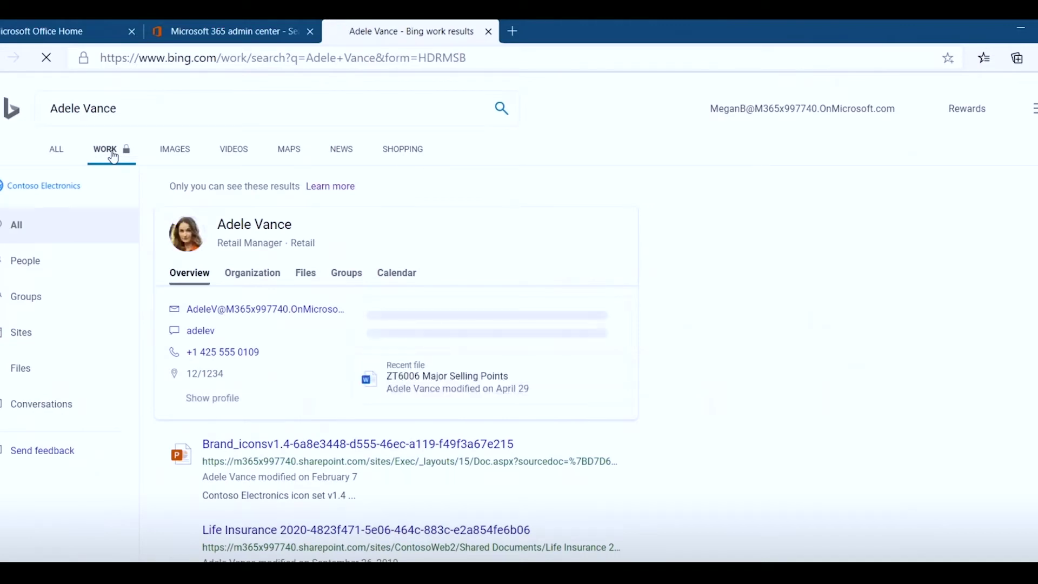
- Search Bing for 'millennium' to show the Millennium building map
scroll(421, 360, down, 2)
scroll(424, 363, up, 2)
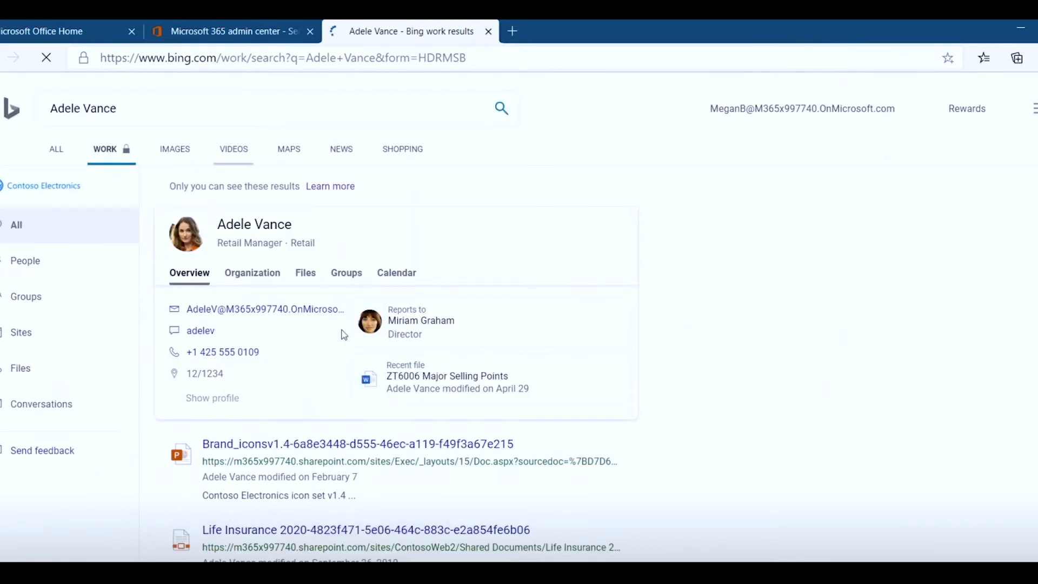
scroll(333, 340, down, 10)
scroll(335, 340, up, 10)
click(124, 113)
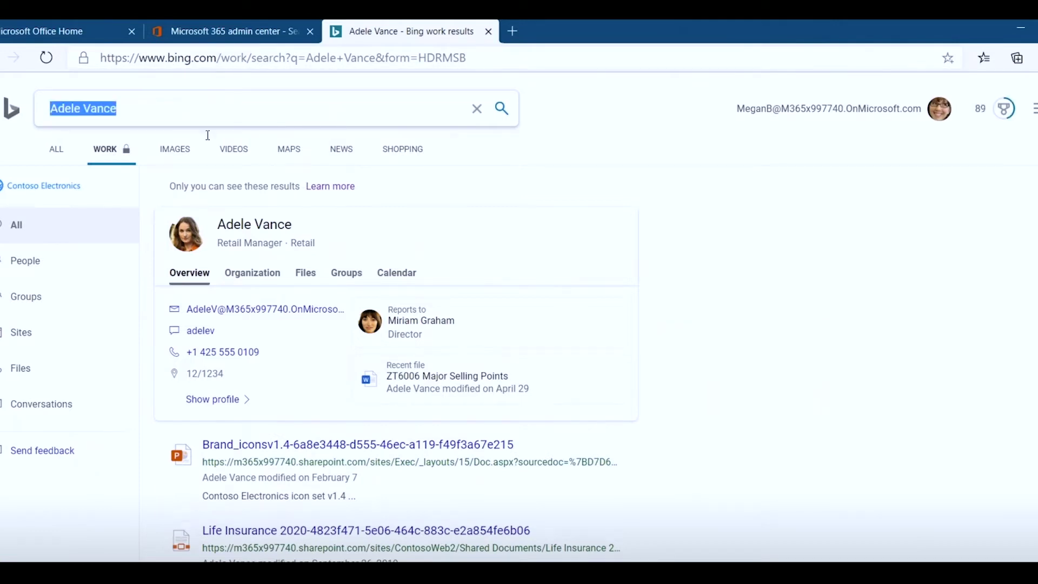
text(millen)
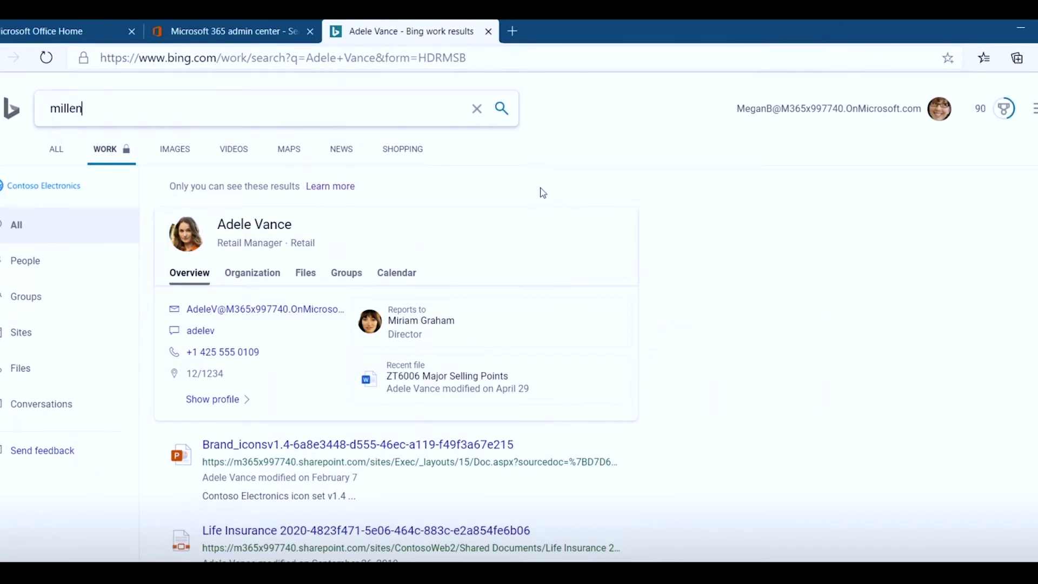
text(nium)
key(Return)
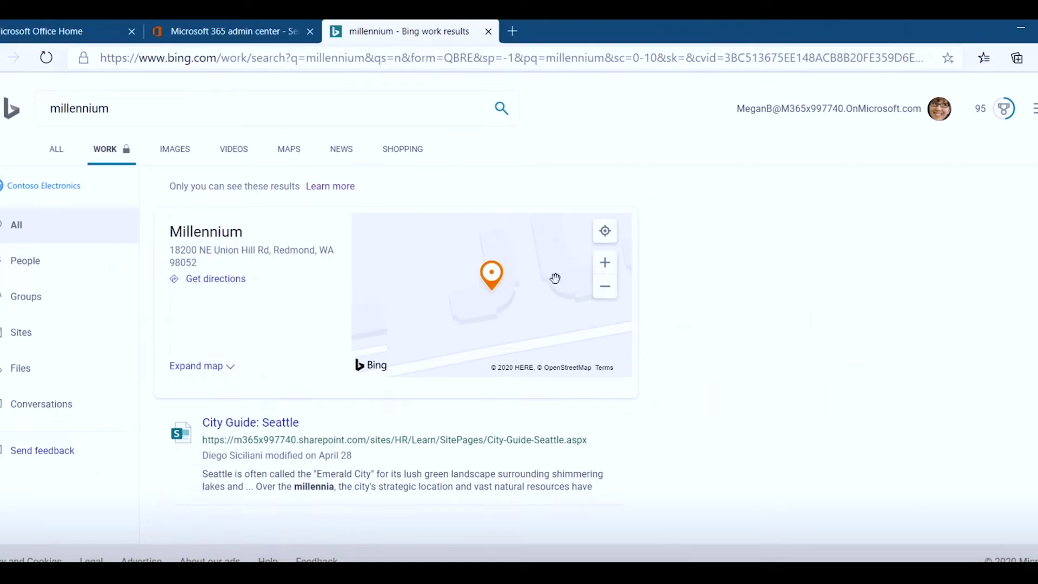
- Zoom the map out and search 'millennium/1260' to locate room 1260 on the floor plan
click(605, 294)
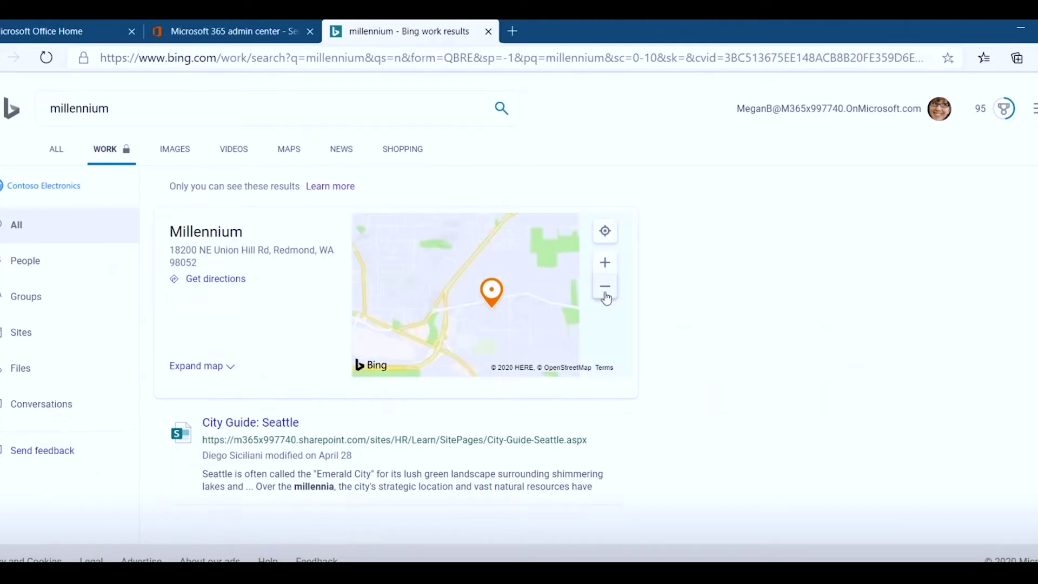
click(125, 108)
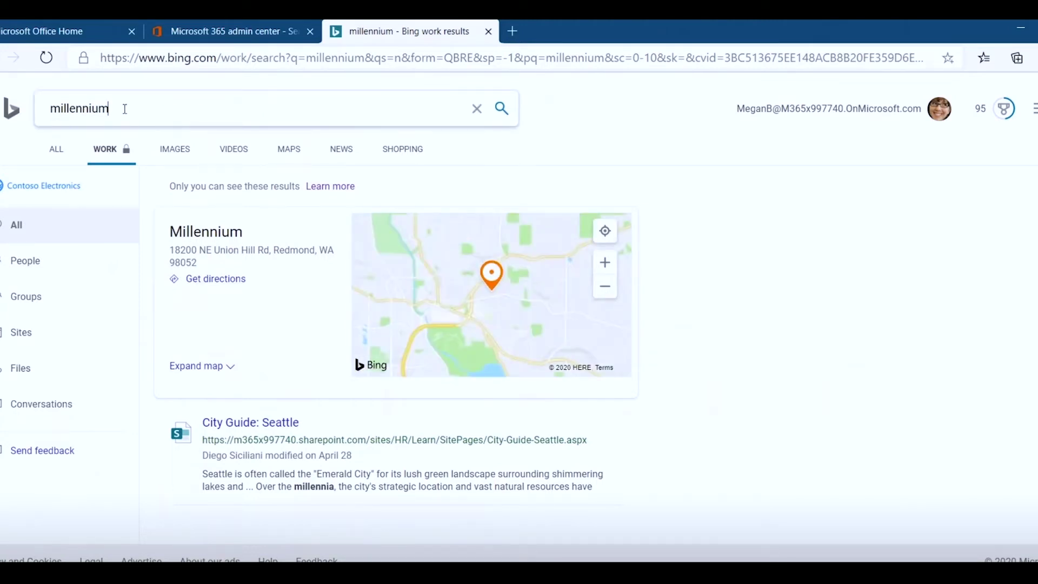
text(/1260)
key(Return)
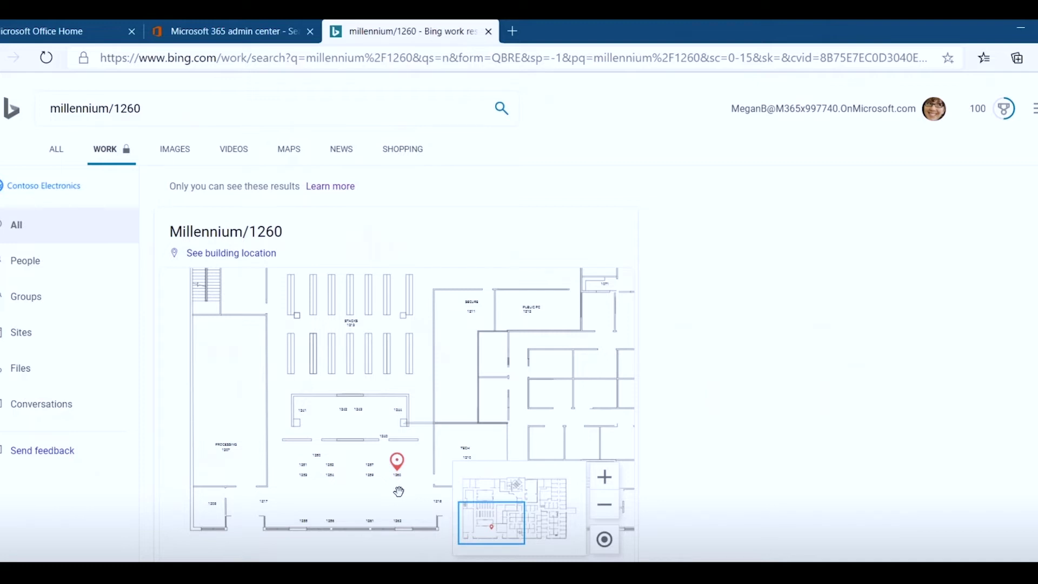
- Open Microsoft Search Answers in the admin center and review the 18 published acronyms
click(254, 31)
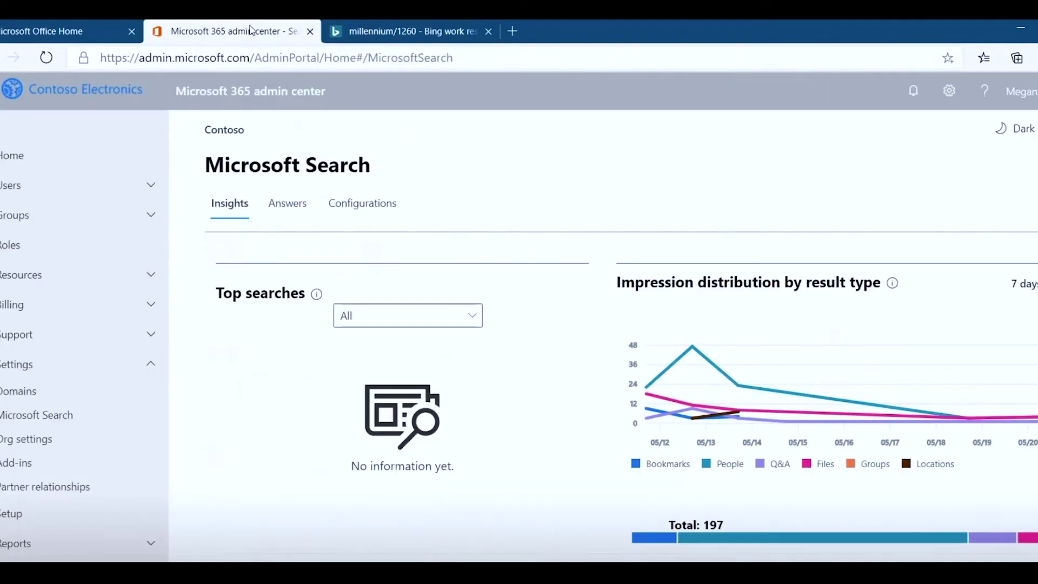
click(295, 208)
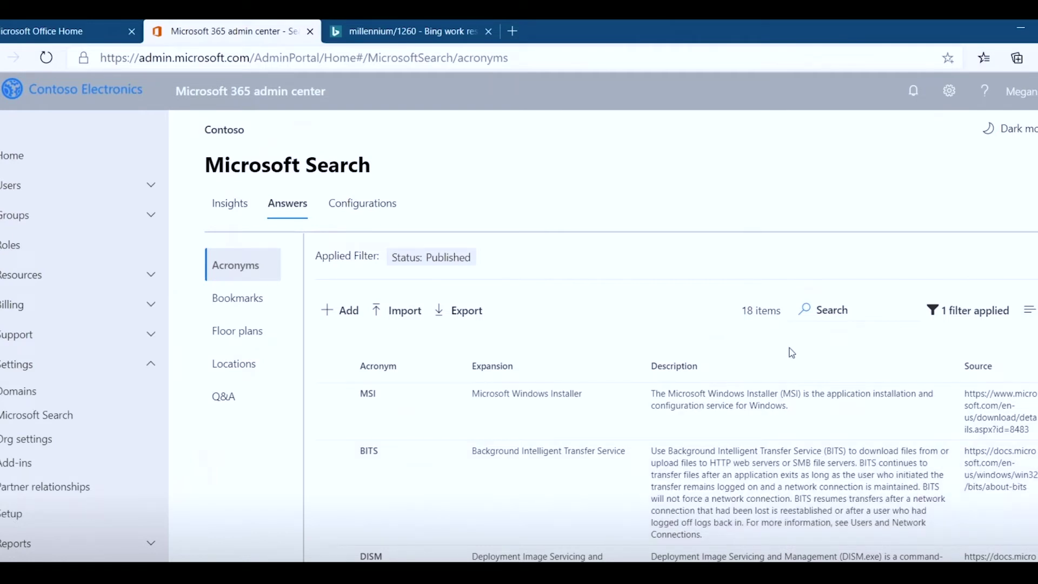
scroll(738, 491, down, 4)
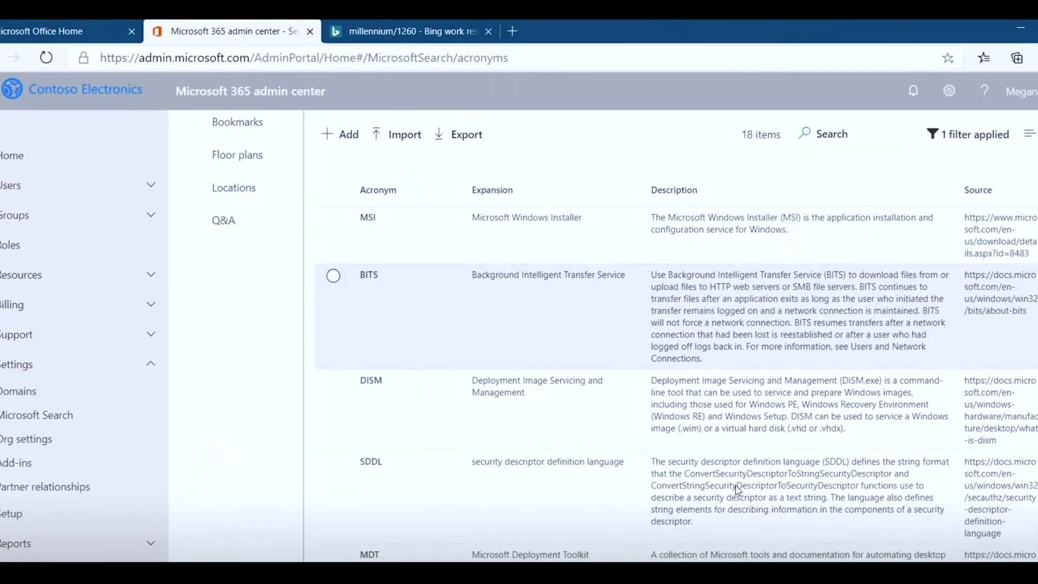
scroll(738, 490, down, 1)
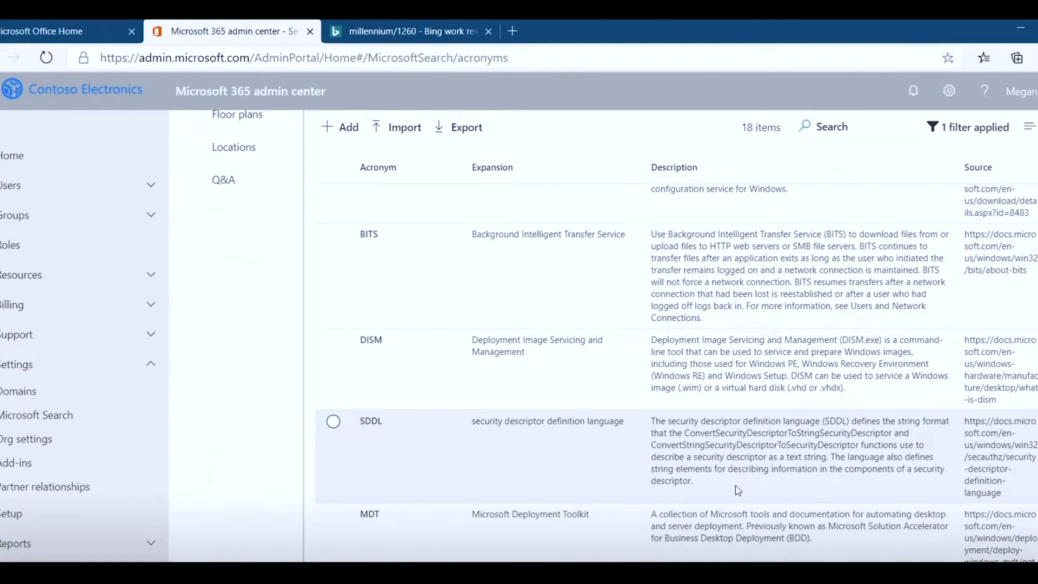
scroll(738, 491, up, 3)
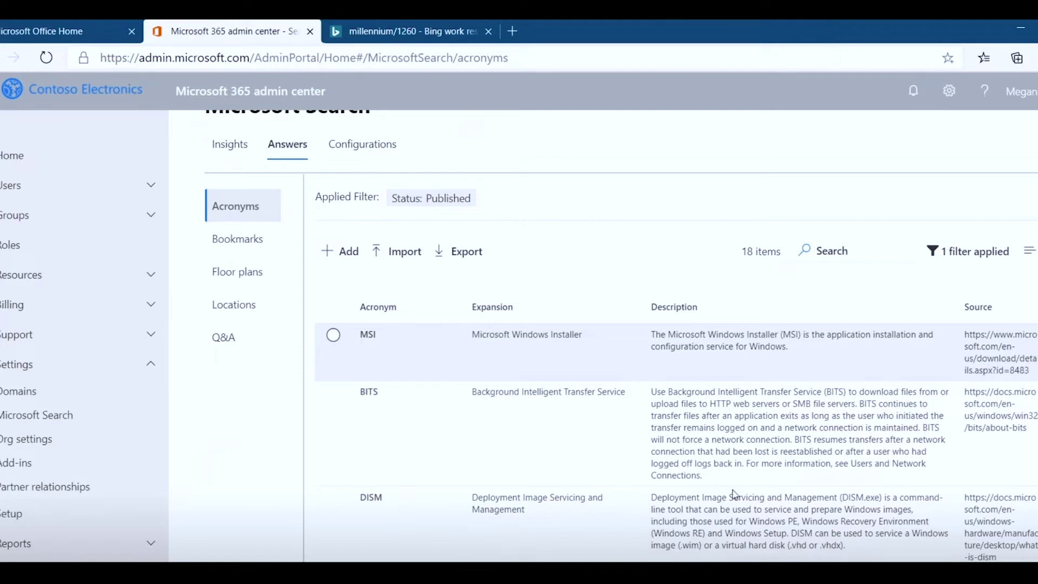
- Run a Bing work search for 'mdt', which finds no Contoso results
click(449, 31)
drag(174, 112, 28, 124)
text(mdt)
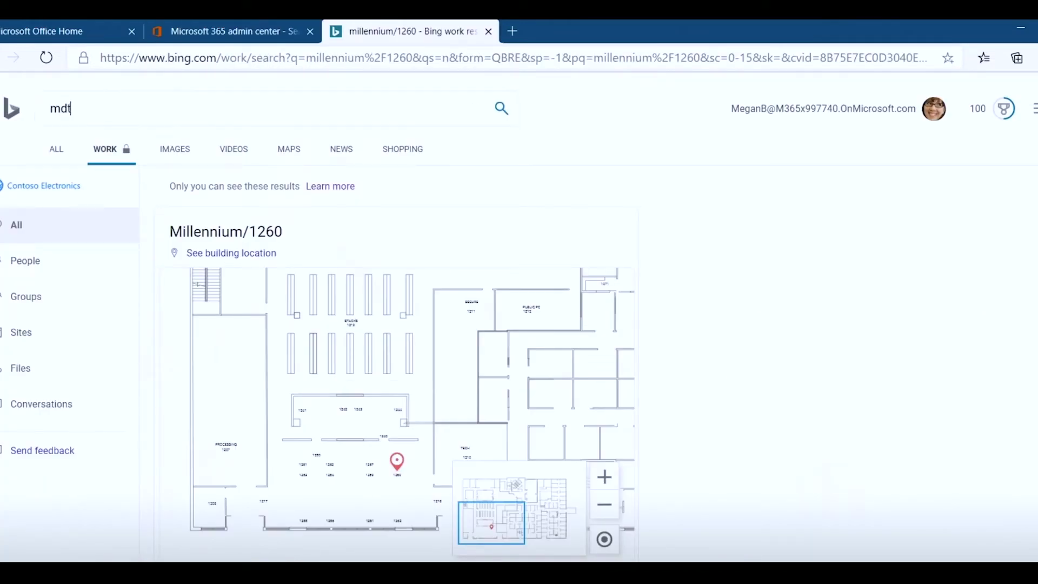
key(Return)
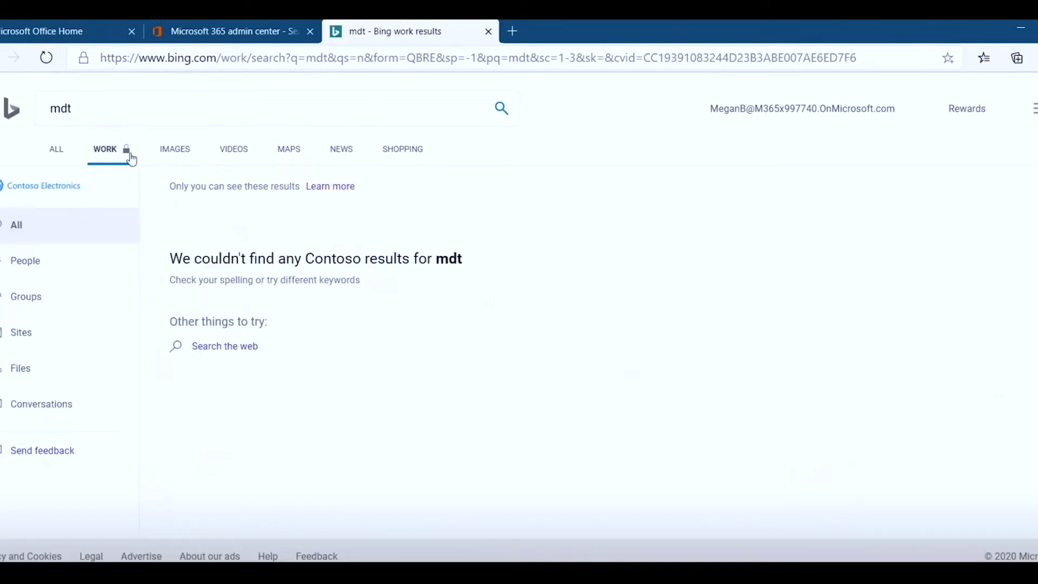
- Show all-web results for 'mdt', such as Medtronic and Microsoft Deployment Toolkit
click(54, 153)
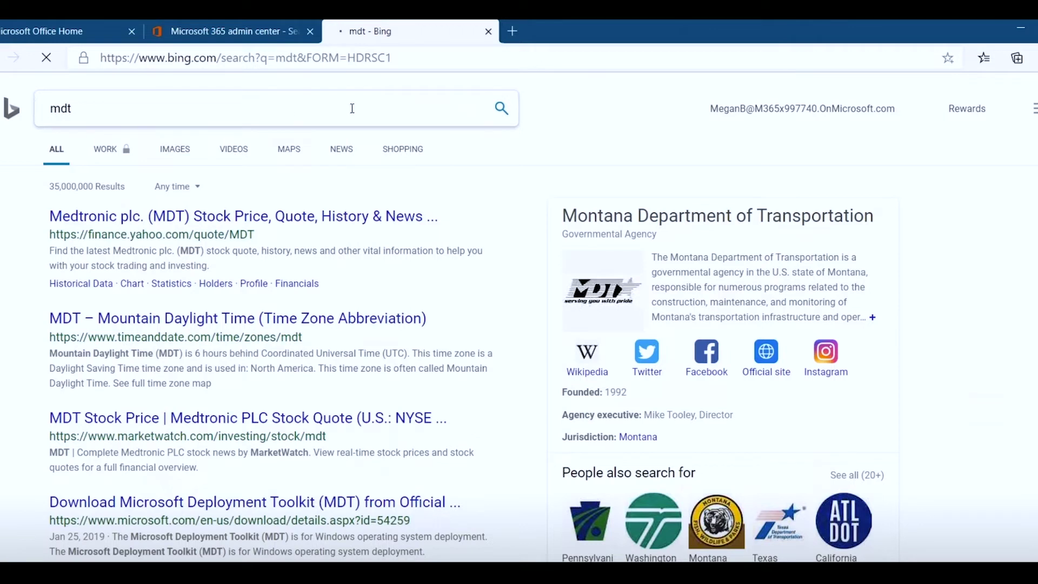
click(170, 56)
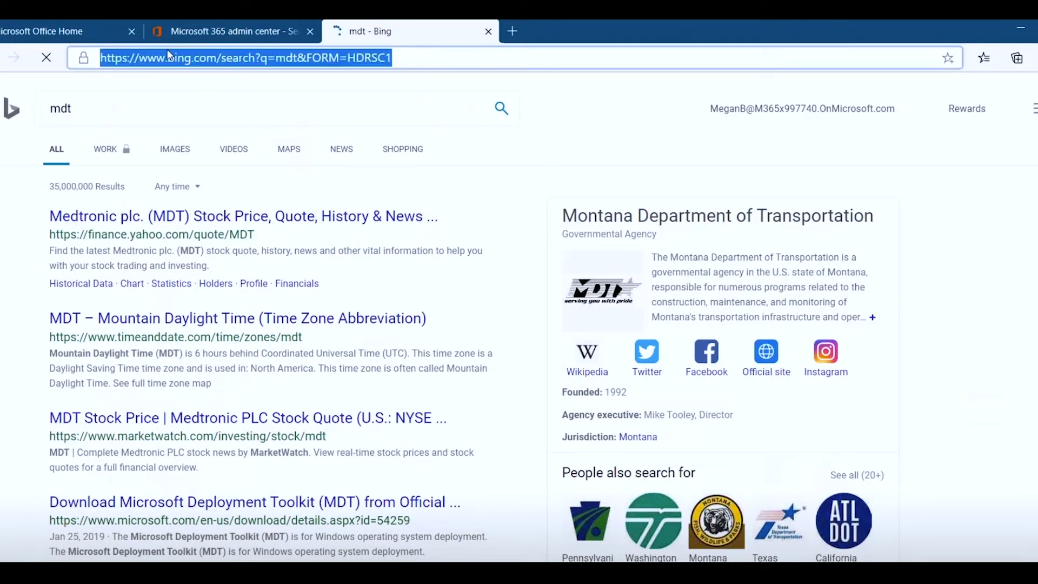
text(mdt)
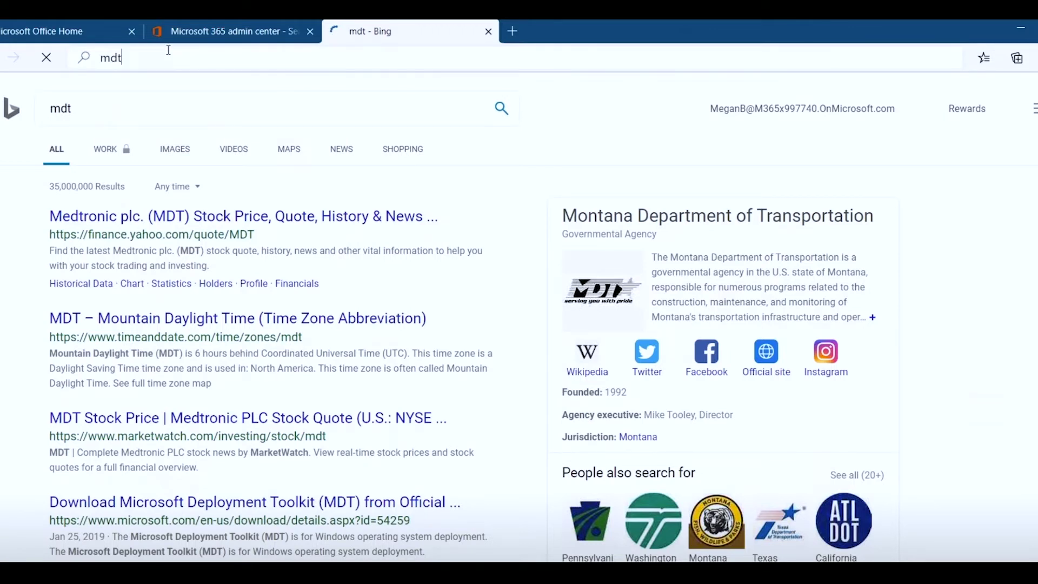
key(Return)
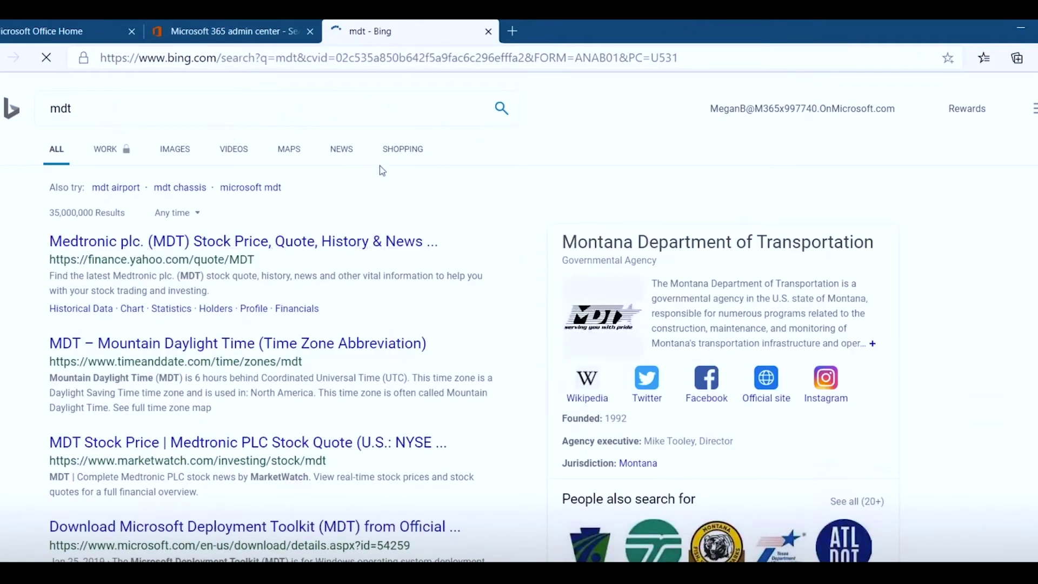
- Return to the admin center and open the Bookmarks list under Answers
click(194, 28)
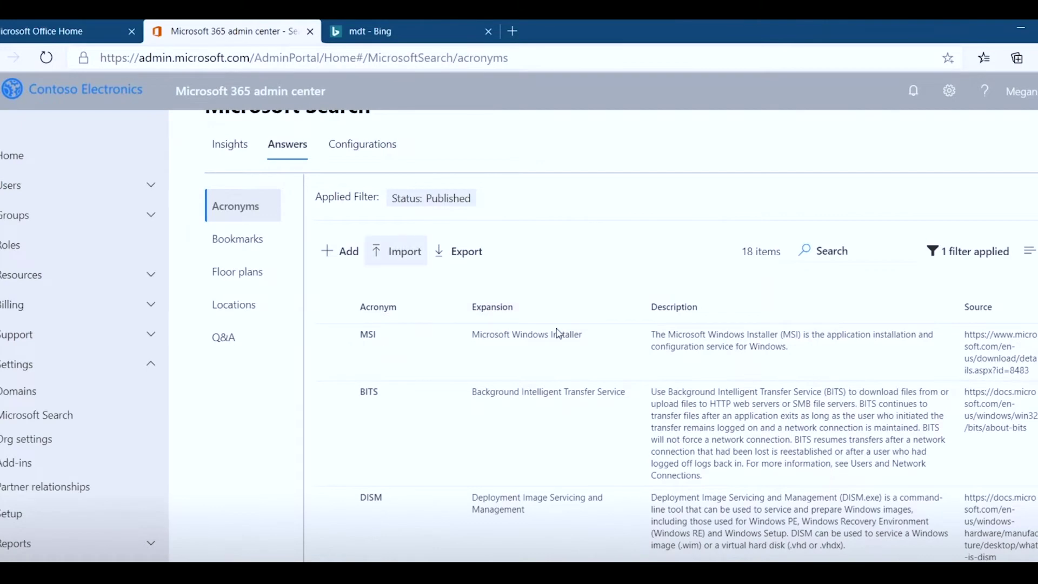
scroll(559, 334, up, 1)
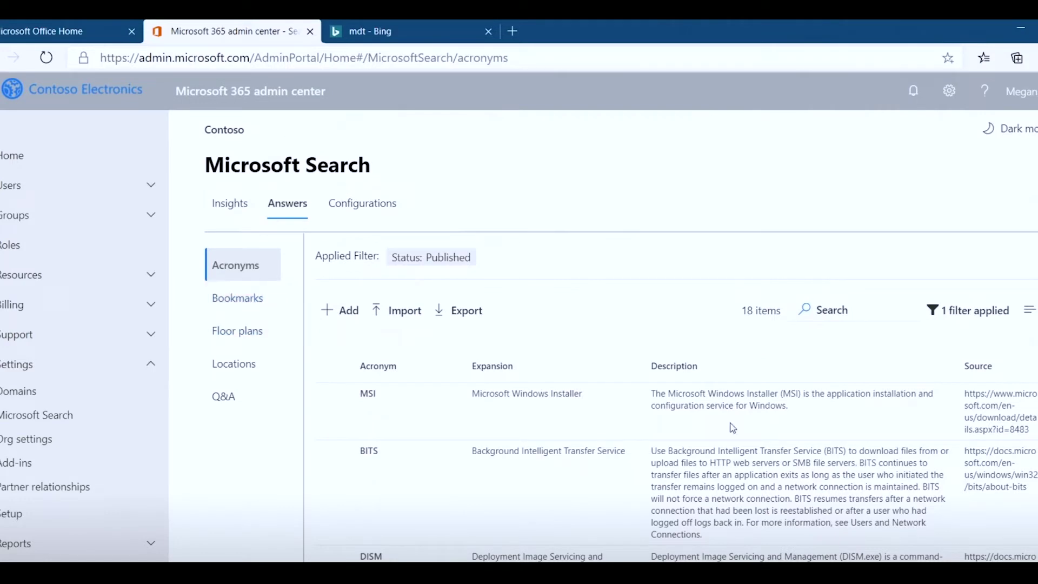
click(226, 304)
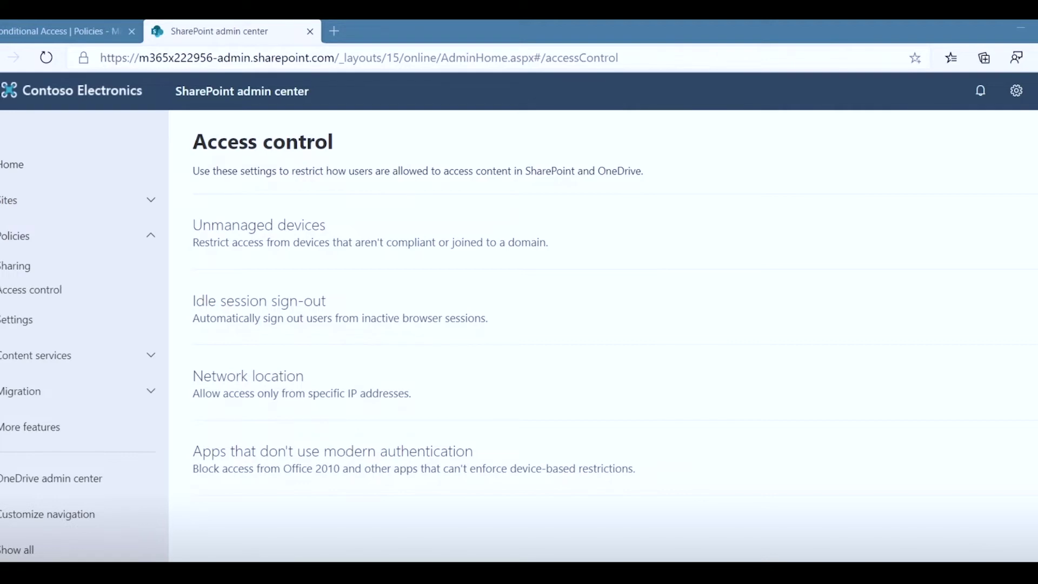
- Switch to Desktop 5 and show the Teams admin center's Manage teams list of 7 teams
key(super+Tab)
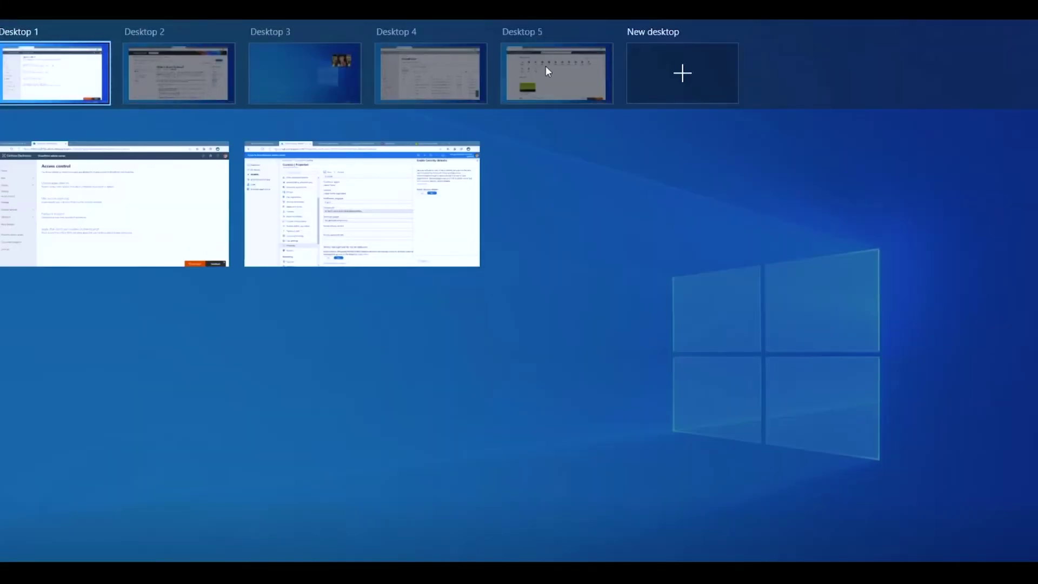
click(546, 66)
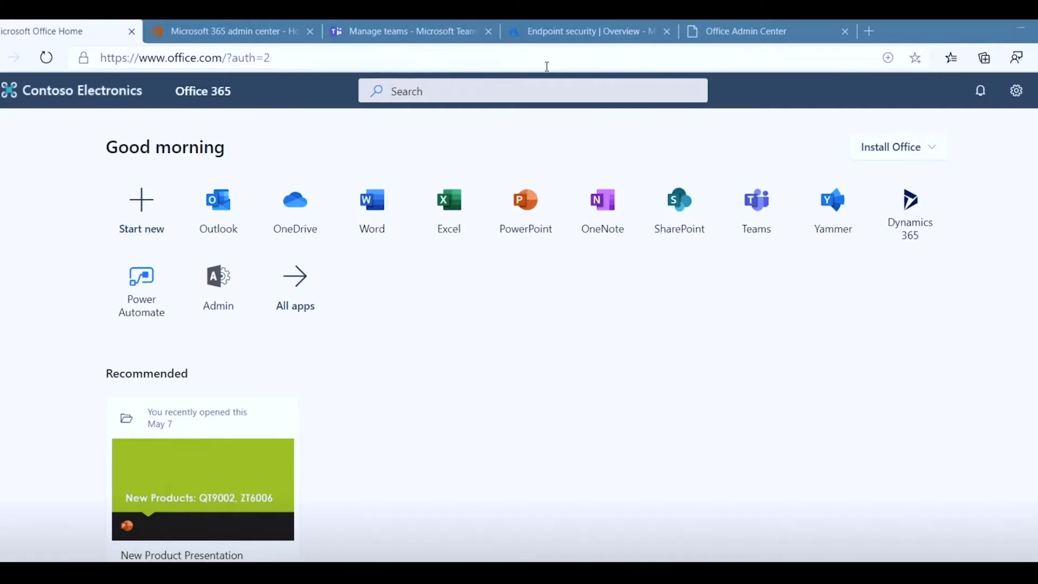
click(391, 39)
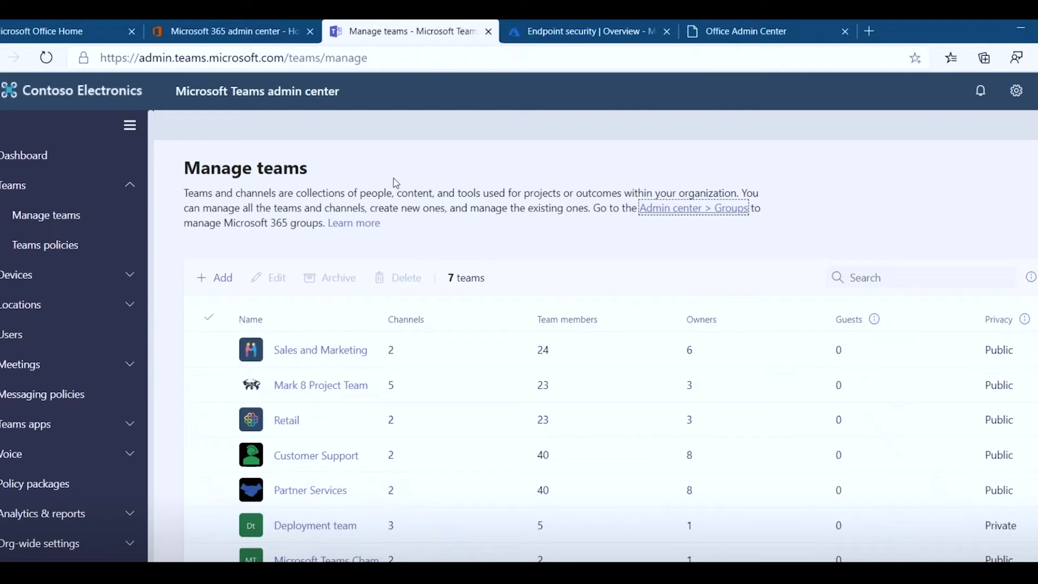
click(497, 211)
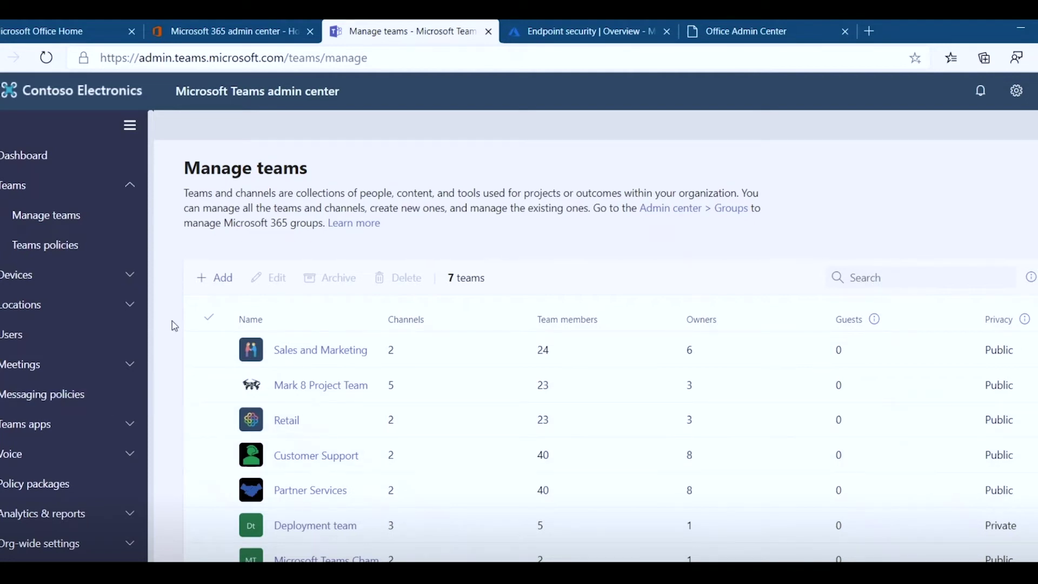
- Browse the Teams apps Manage apps page, then go to Messaging policies
scroll(109, 375, down, 1)
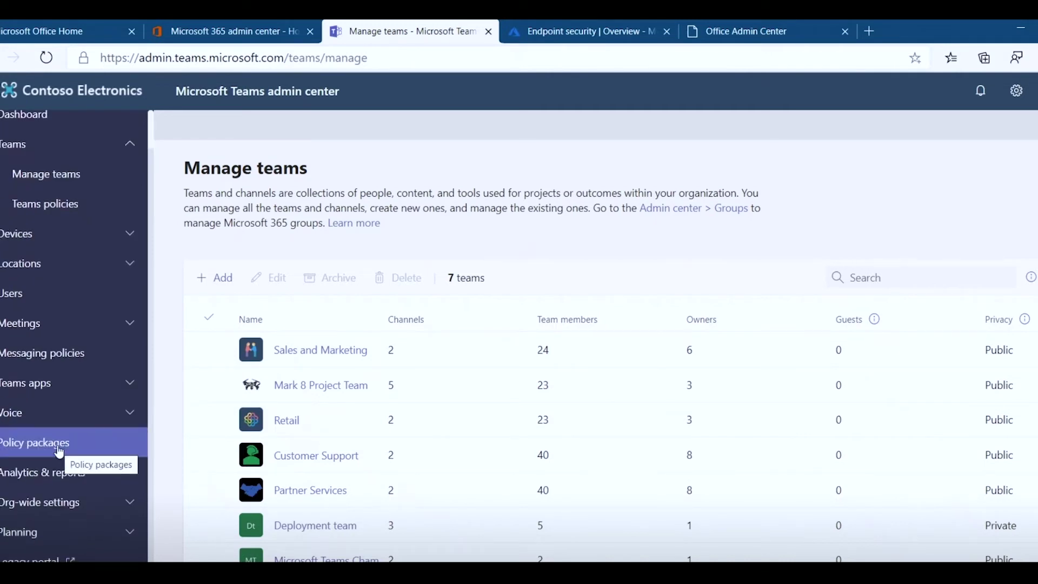
click(43, 391)
click(48, 415)
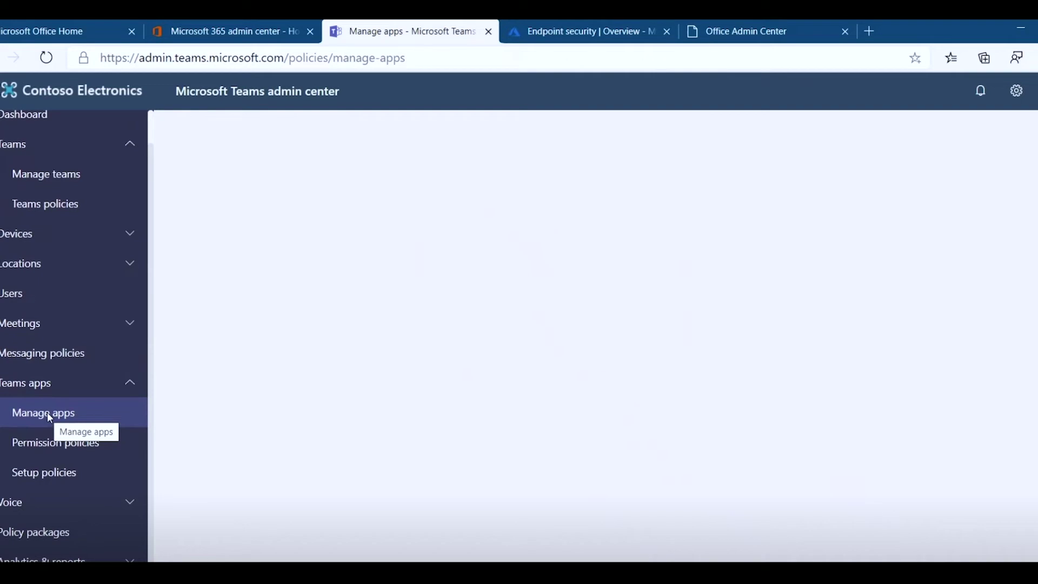
click(47, 354)
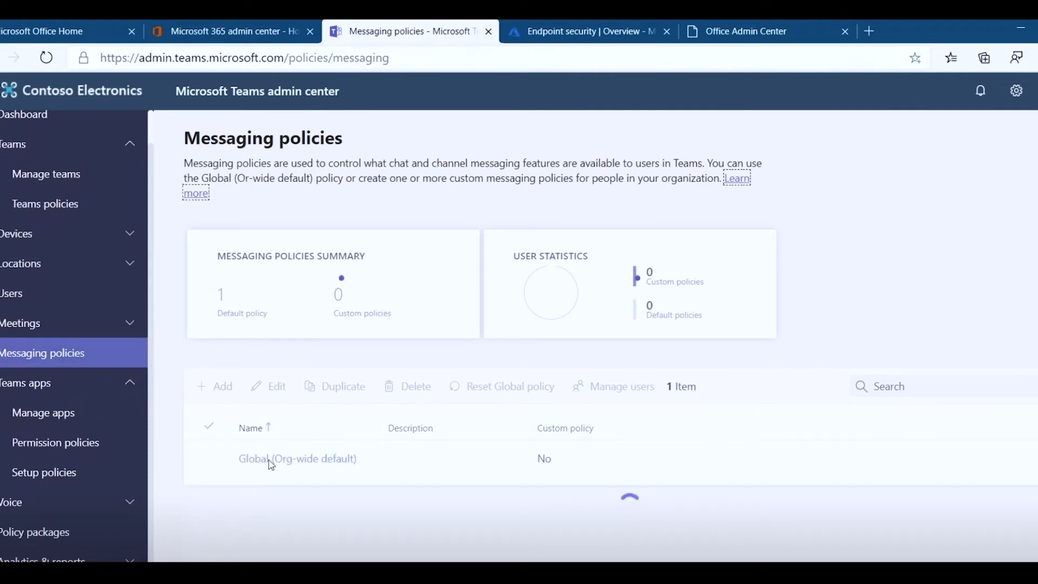
- Open the Global (Org-wide default) messaging policy and scroll through its setting toggles
click(316, 465)
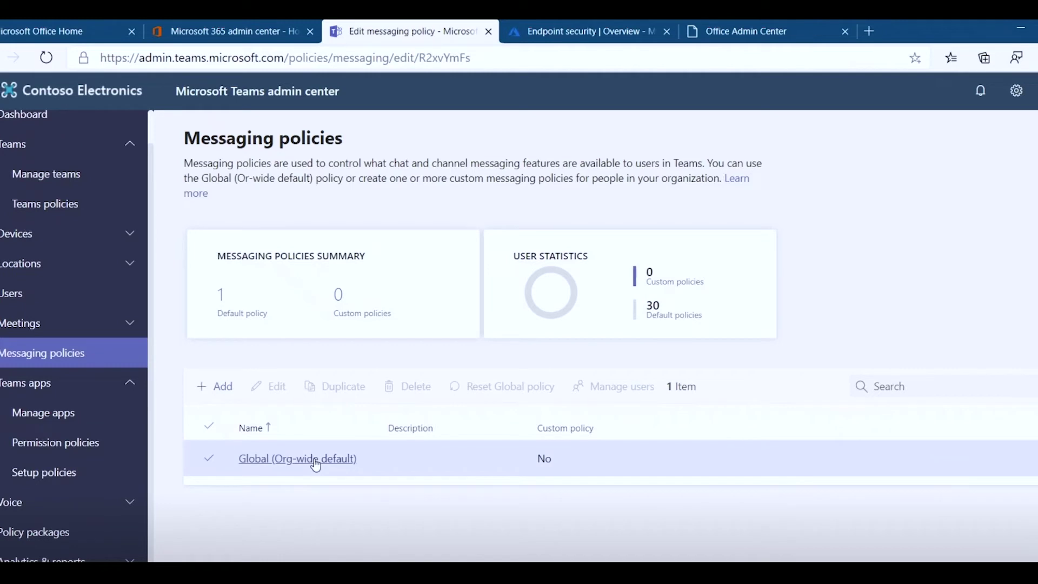
scroll(809, 454, down, 2)
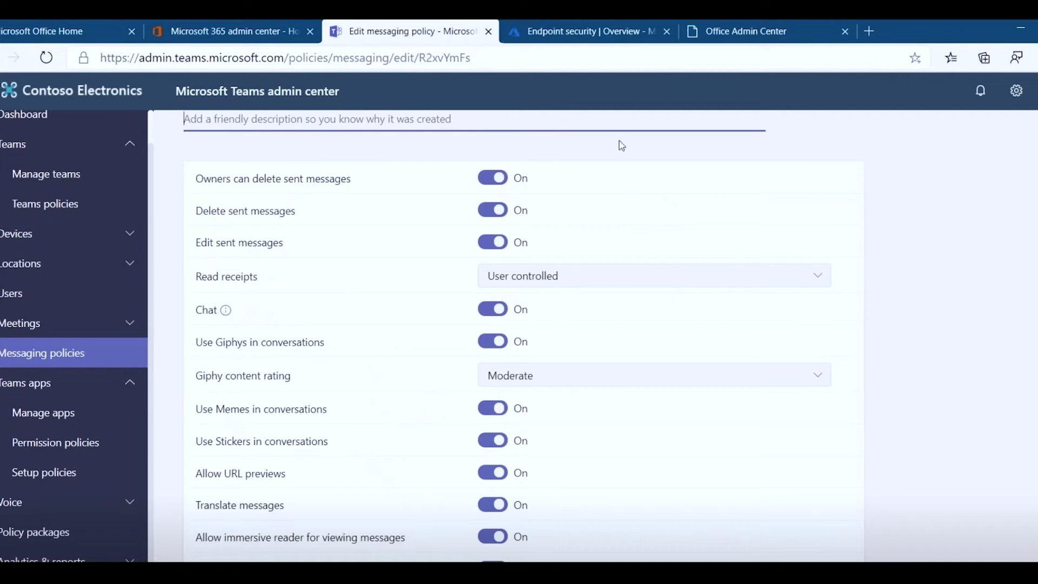
- View the Endpoint Manager Endpoint security overview, then move to the Devices overview
click(591, 39)
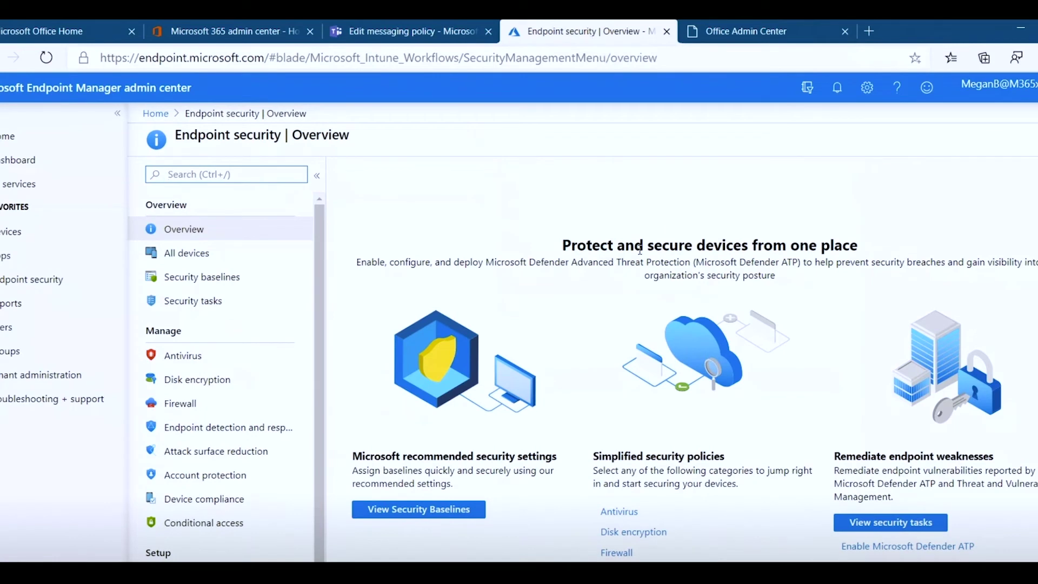
scroll(534, 328, down, 1)
click(42, 284)
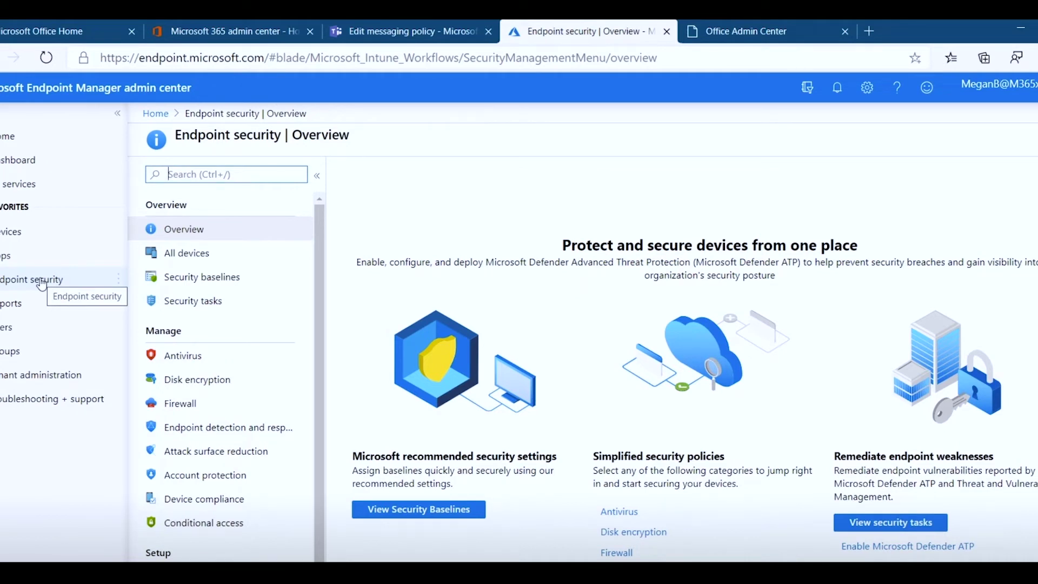
click(17, 232)
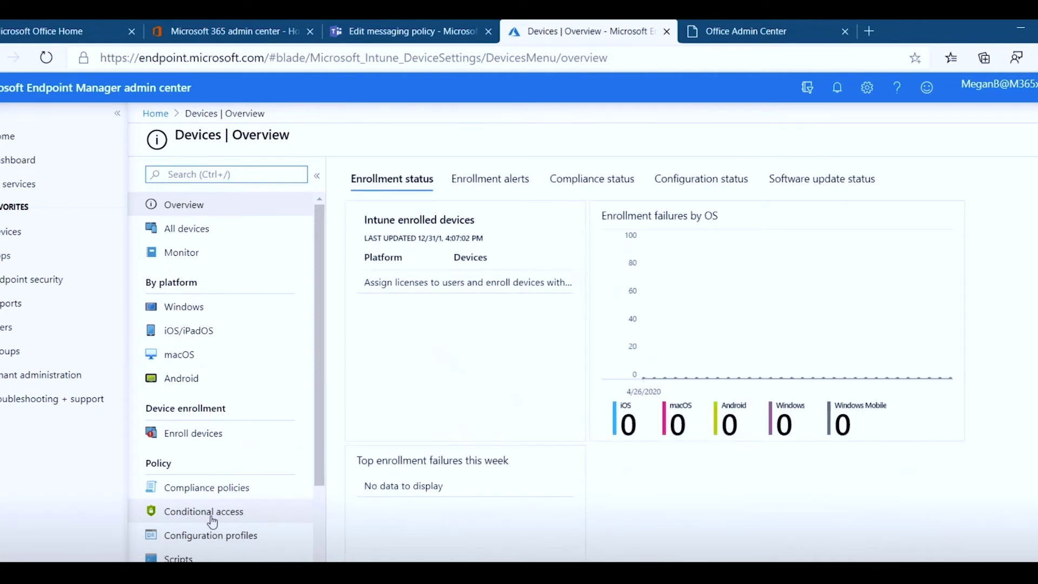
- Choose the Windows platform under Devices and show the Windows enrollment options
click(187, 315)
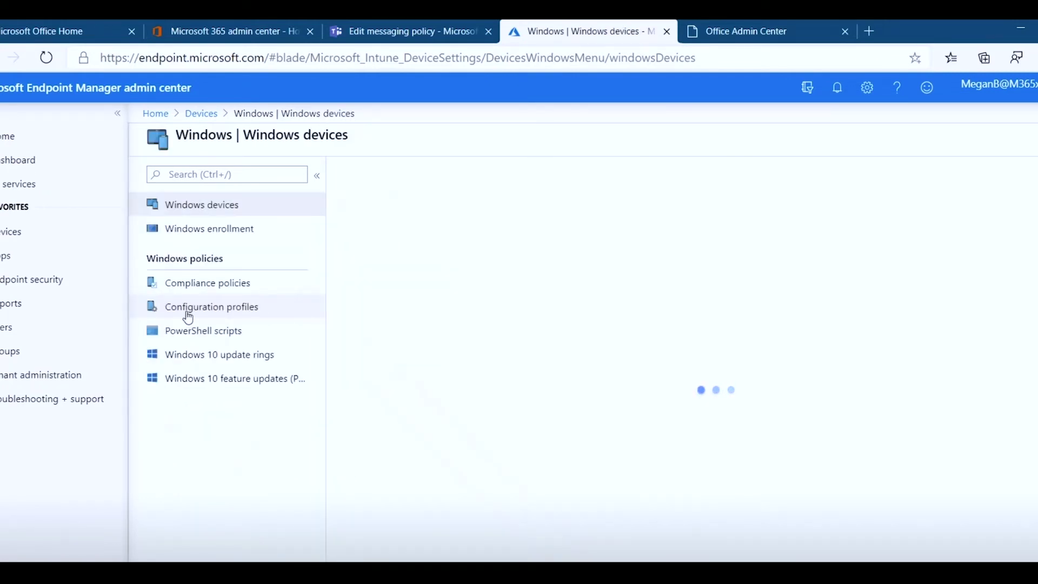
click(227, 229)
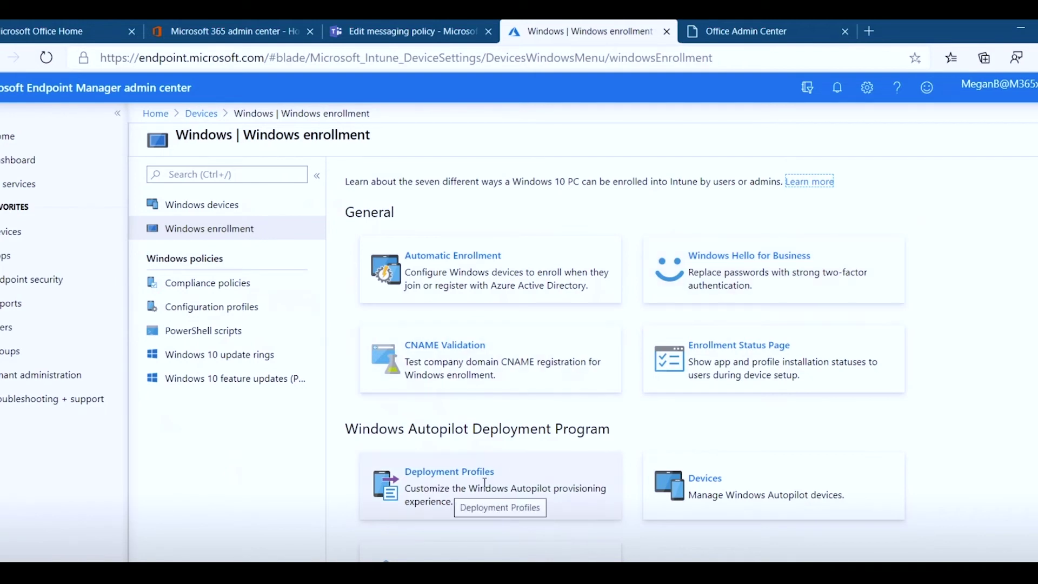
- Show the Windows devices list, which has 0 of 0 records
scroll(472, 470, down, 1)
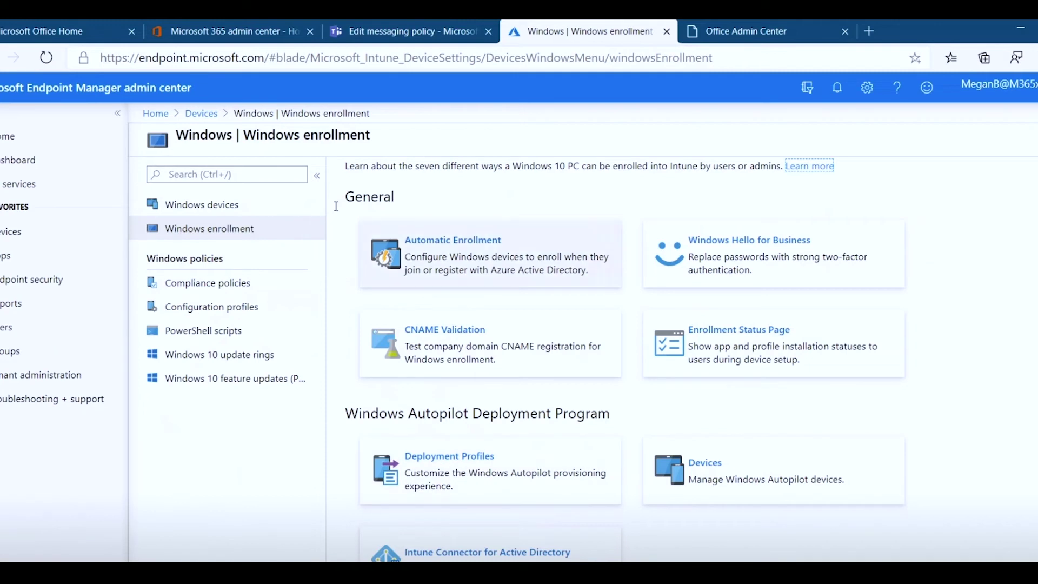
click(229, 204)
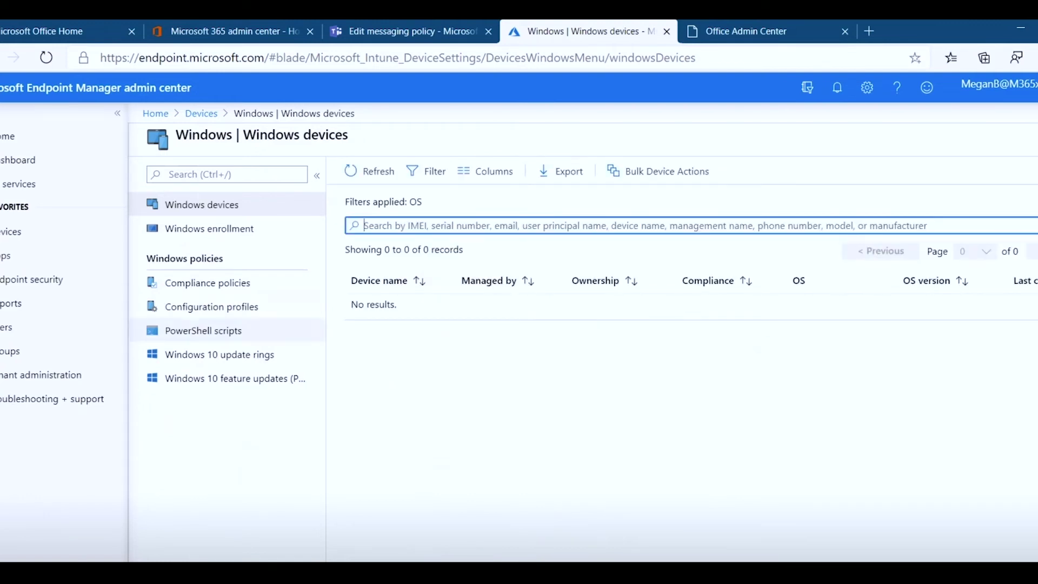
- Return to Devices | Overview showing 0 enrollment failures for iOS, macOS, Android and Windows
click(3, 237)
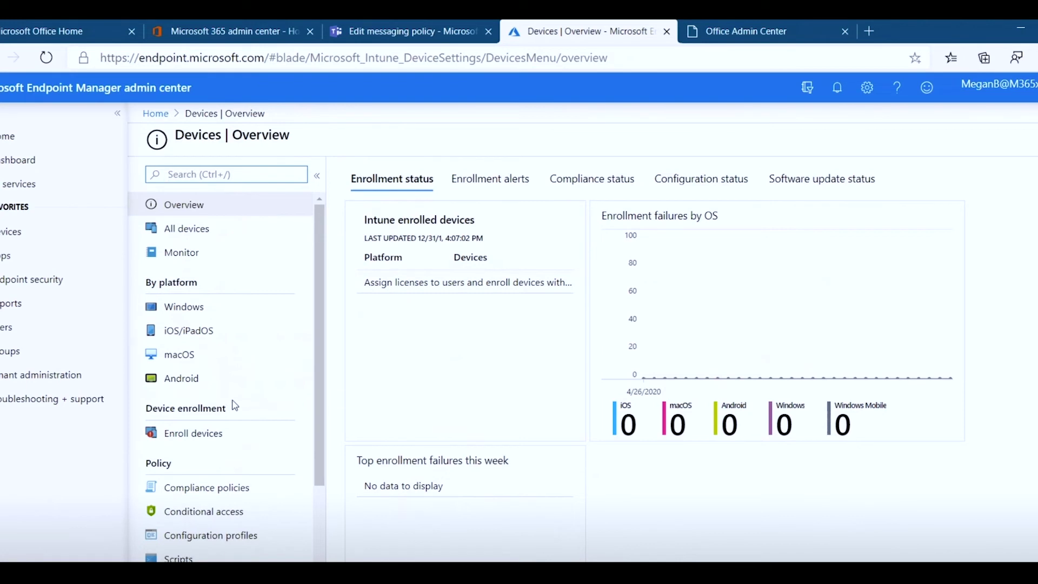
scroll(238, 405, down, 1)
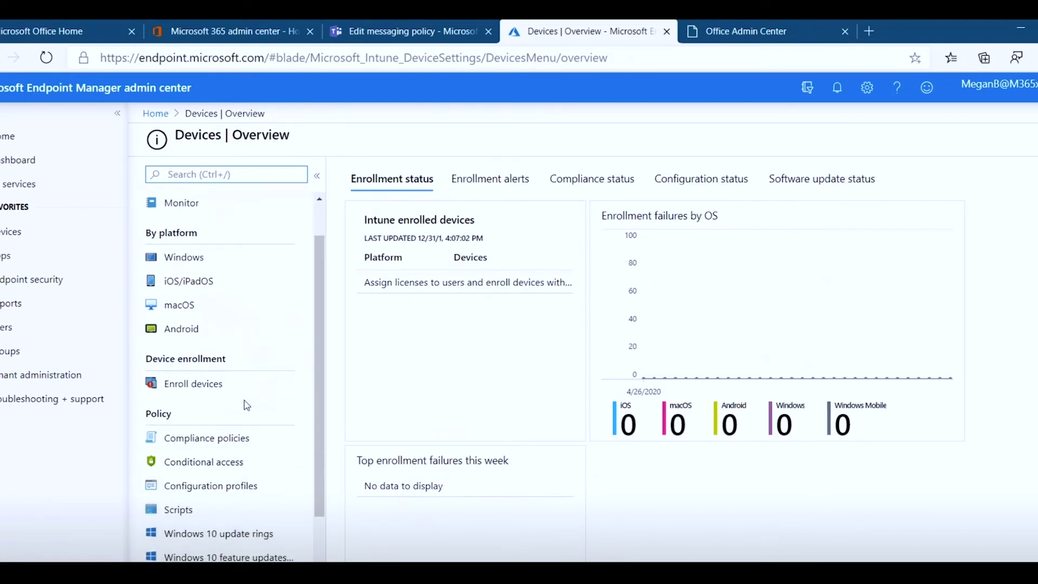
scroll(246, 406, down, 1)
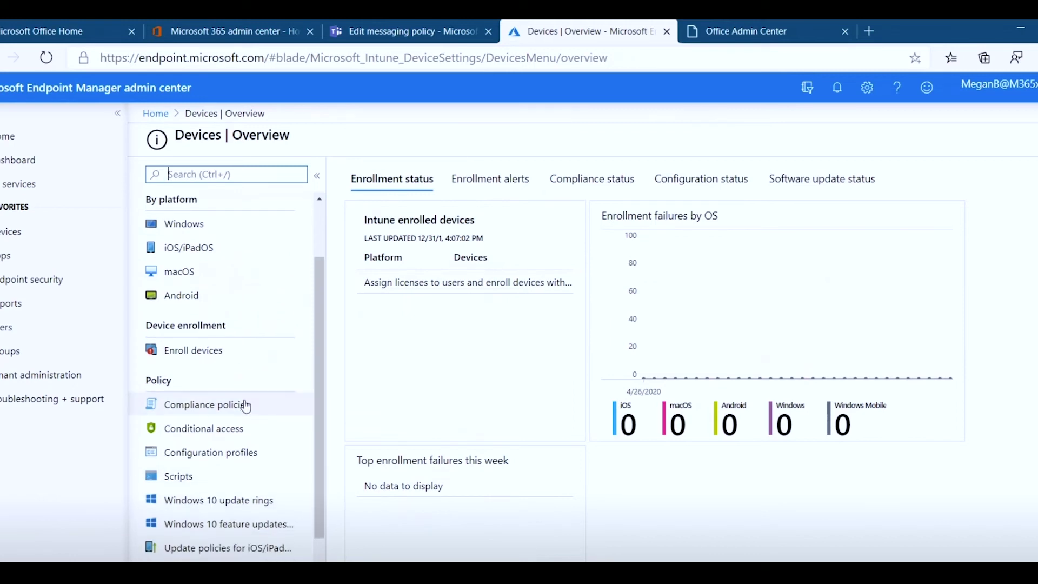
scroll(247, 406, up, 1)
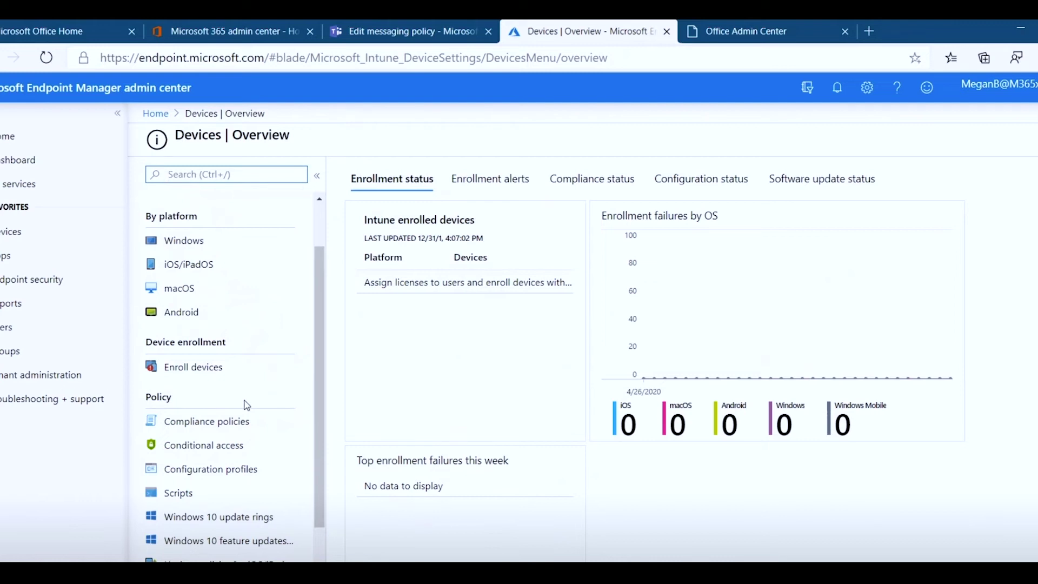
scroll(246, 405, up, 2)
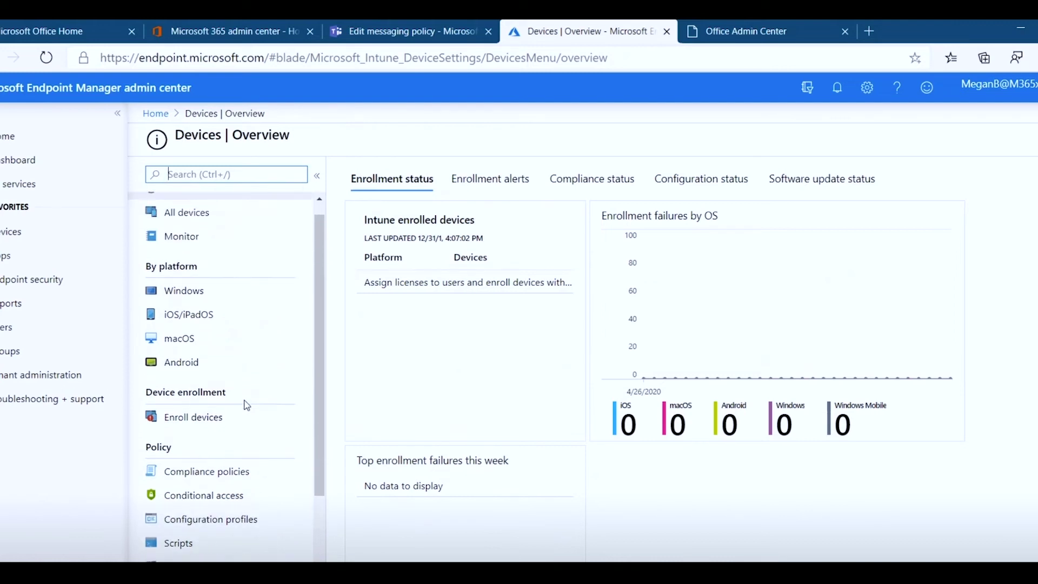
scroll(247, 406, up, 1)
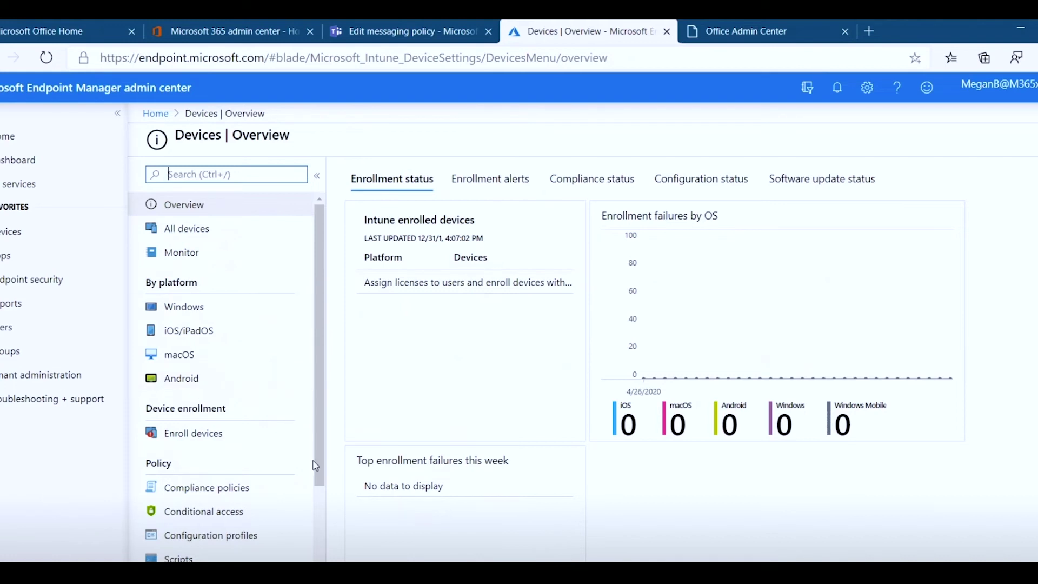
- In the Office apps admin center, list Device Configurations and select Mechanicsx64
click(767, 21)
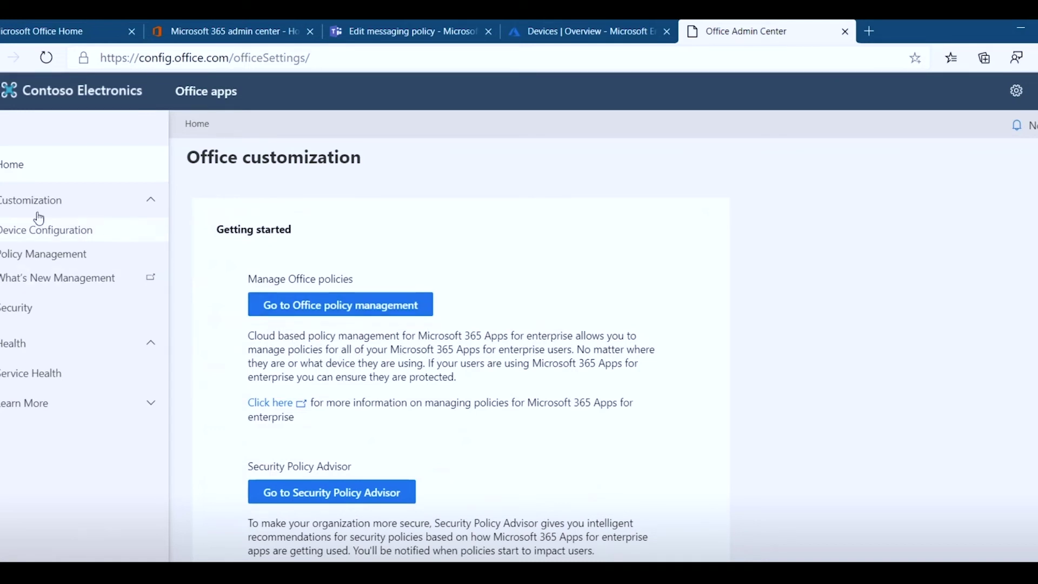
click(68, 235)
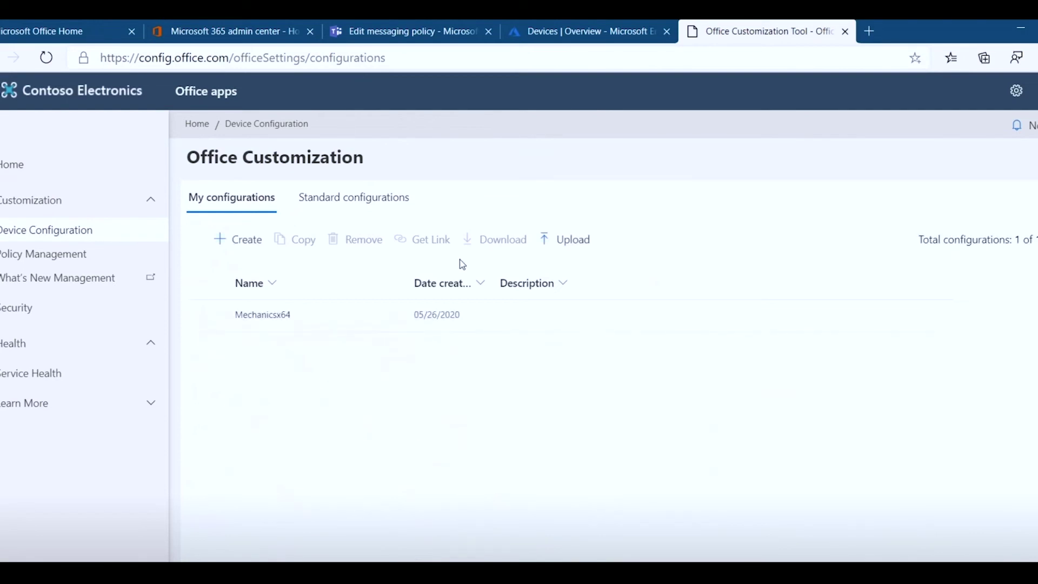
click(274, 316)
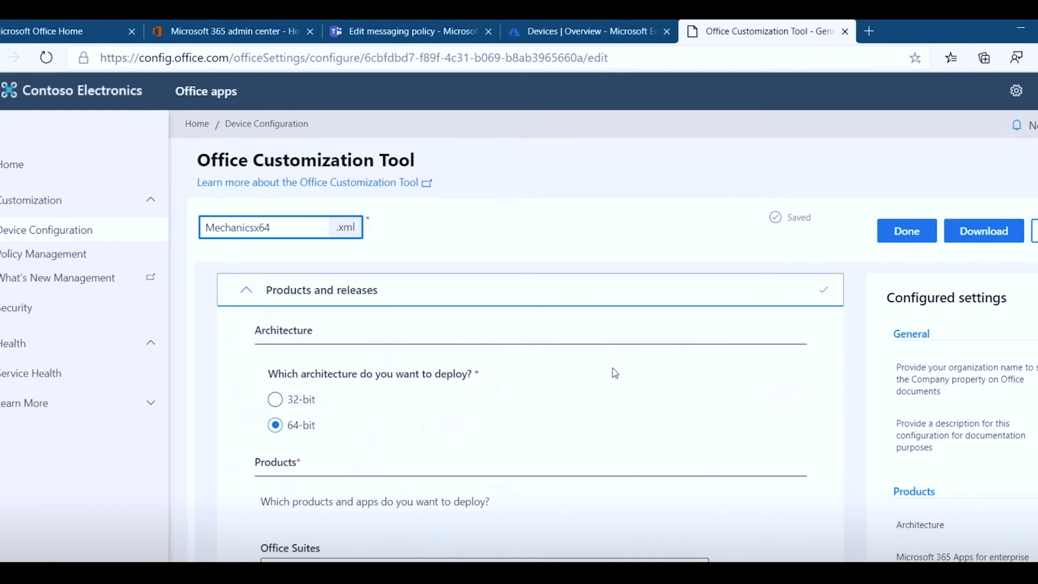
- Scroll the Mechanicsx64.xml configuration to review its 64-bit architecture and products
scroll(616, 376, down, 2)
- Keep Microsoft 365 Apps for enterprise as the suite, review the form, then go to Policy Management
click(657, 442)
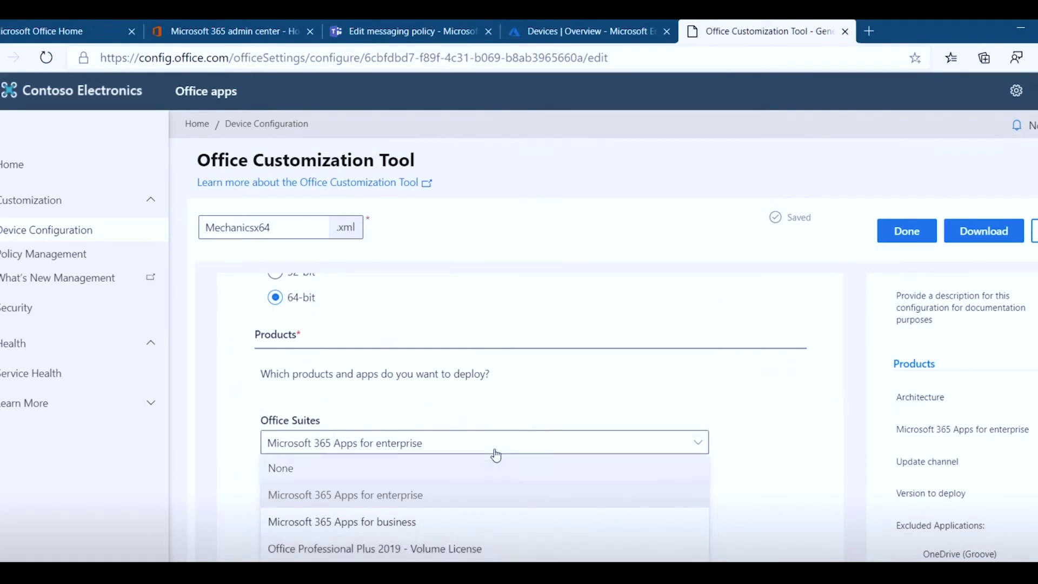
click(517, 447)
scroll(712, 353, down, 2)
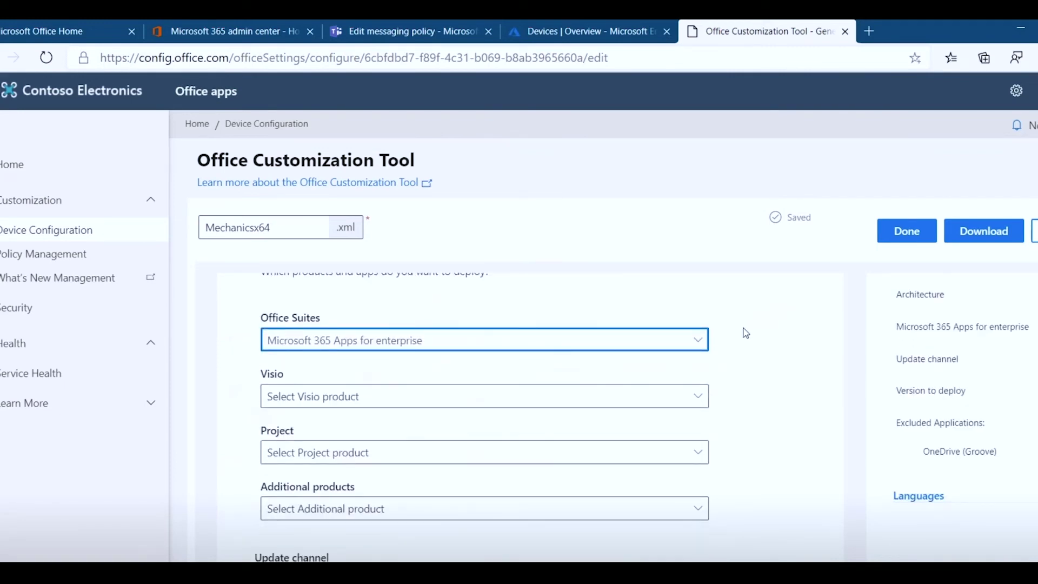
scroll(749, 369, down, 3)
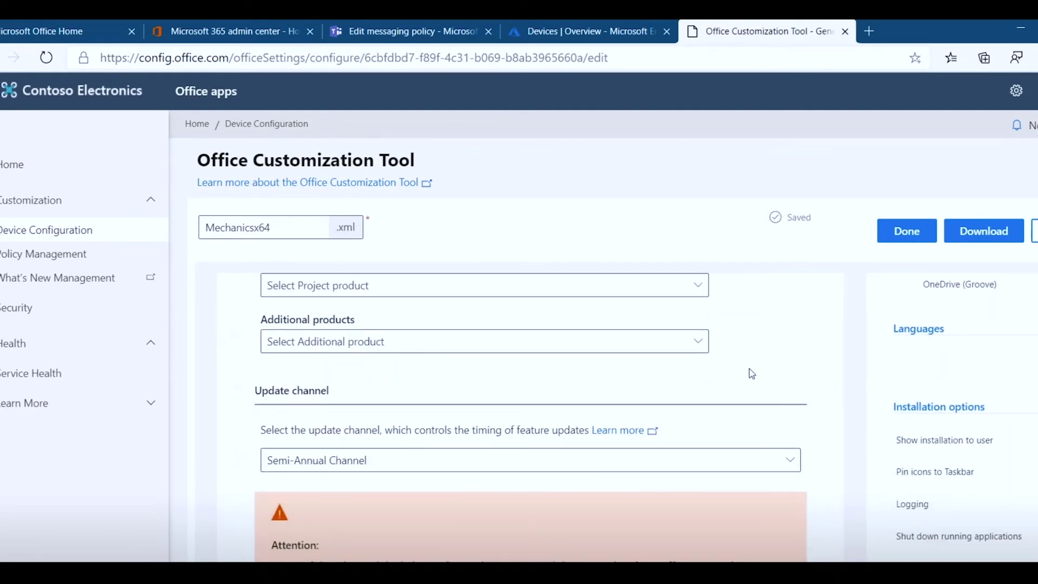
scroll(750, 369, down, 2)
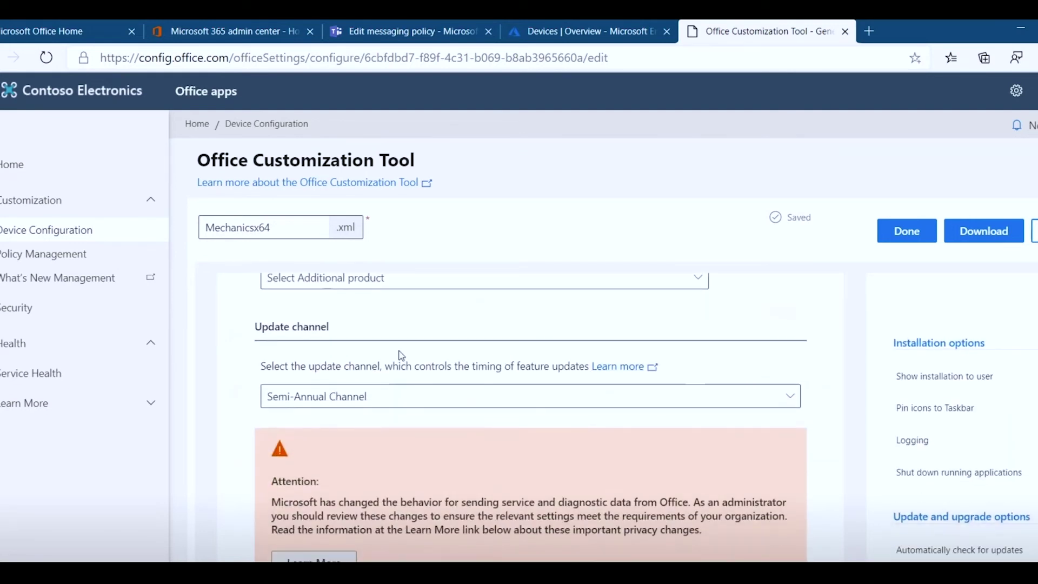
scroll(511, 369, up, 2)
scroll(511, 369, down, 4)
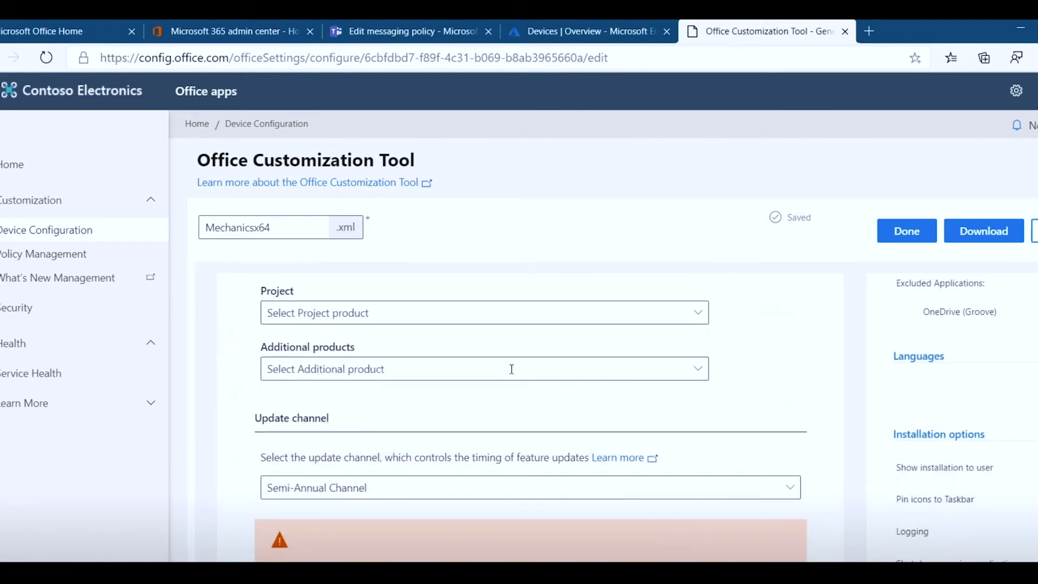
scroll(511, 369, down, 7)
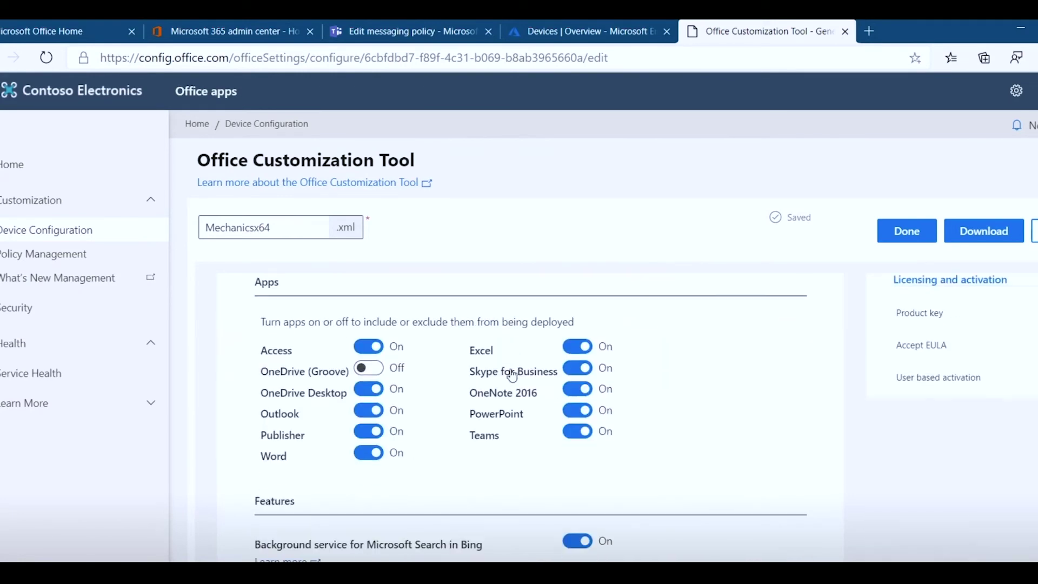
scroll(512, 375, down, 3)
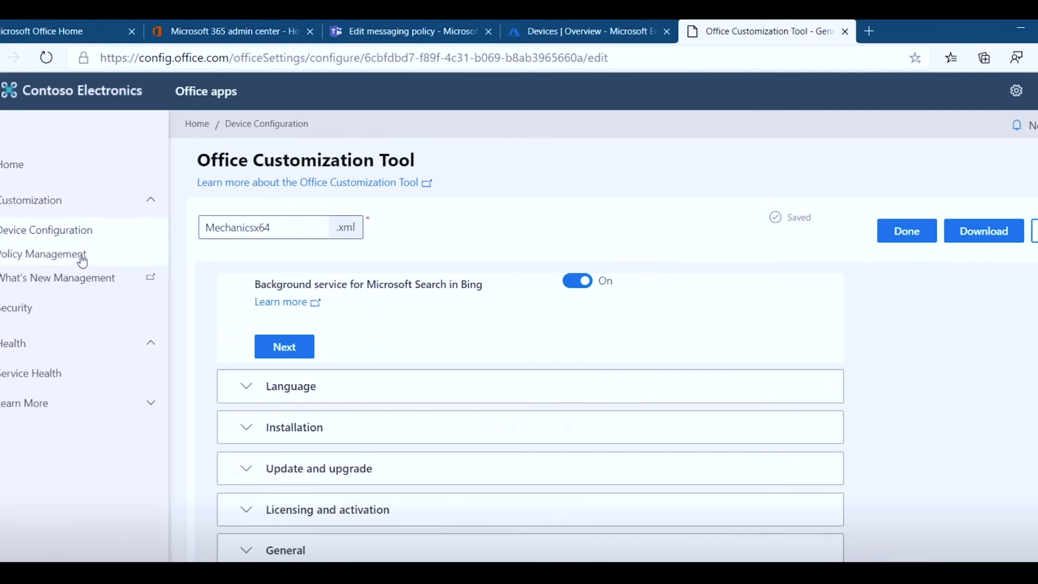
click(82, 261)
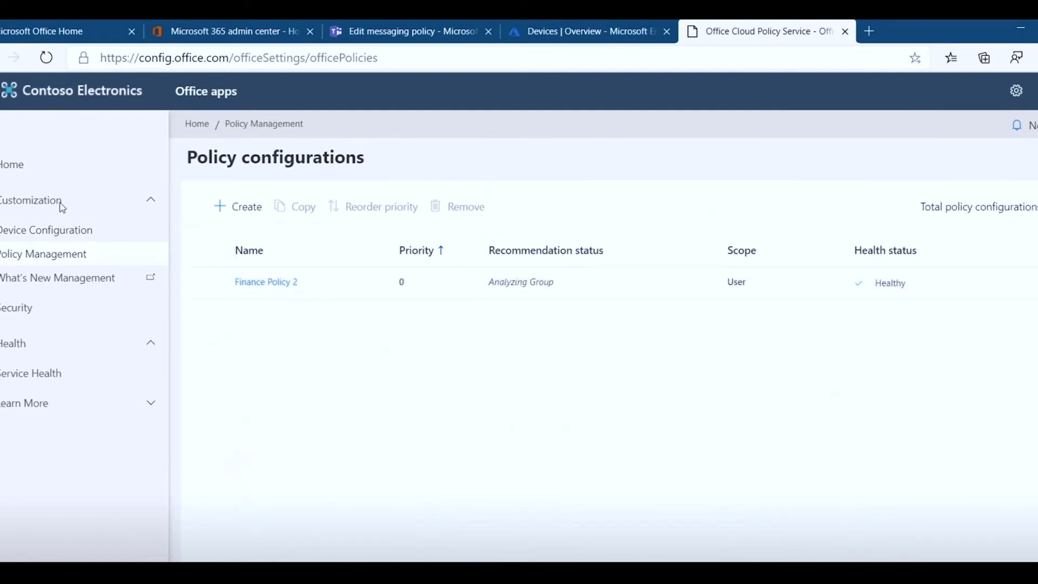
- Return to Device Configuration and reopen the Mechanicsx64 configuration
click(60, 236)
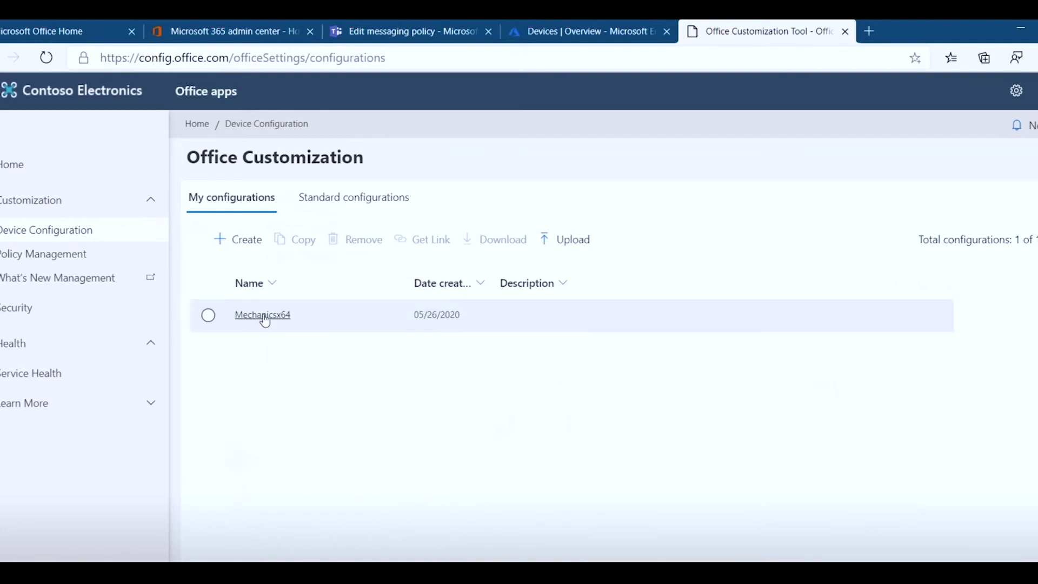
click(263, 318)
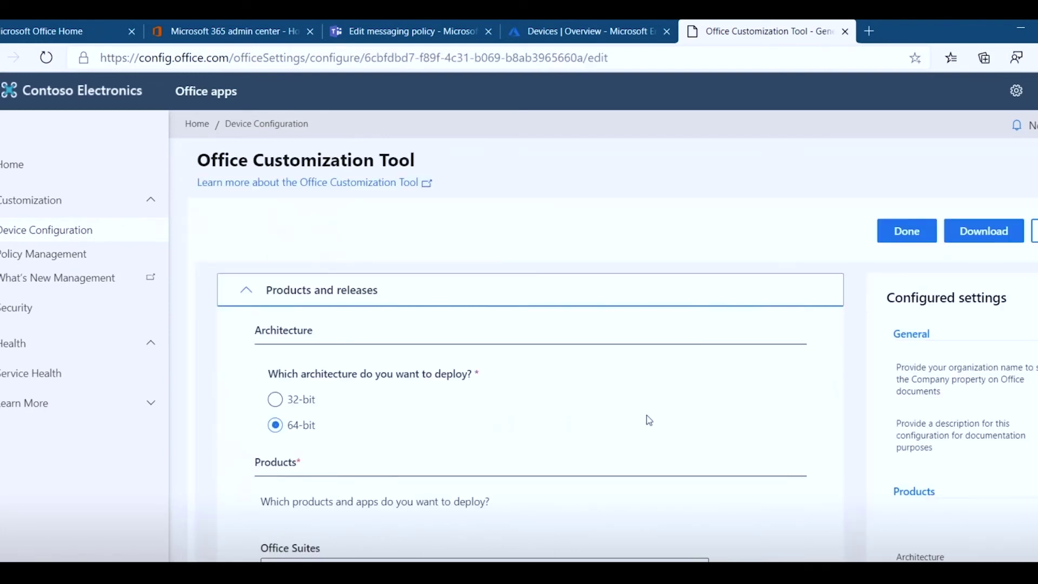
scroll(578, 403, down, 3)
scroll(580, 405, down, 10)
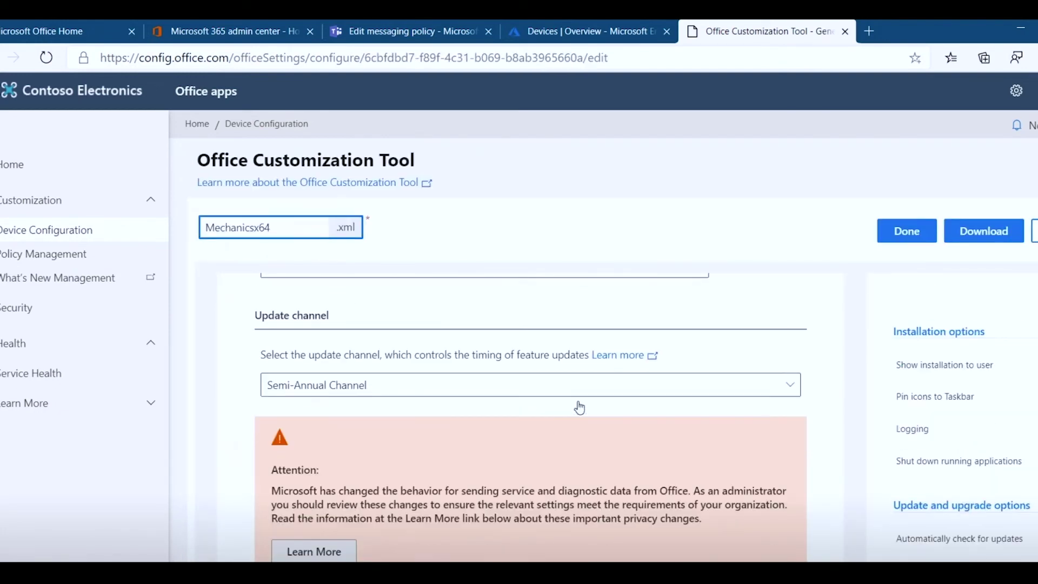
scroll(580, 407, down, 6)
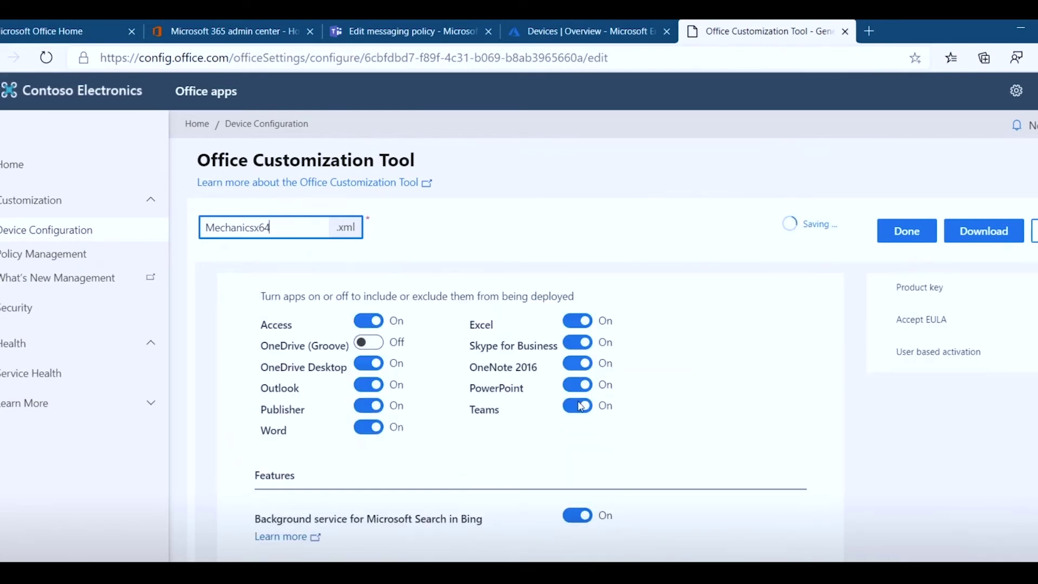
scroll(579, 408, up, 3)
scroll(580, 408, up, 3)
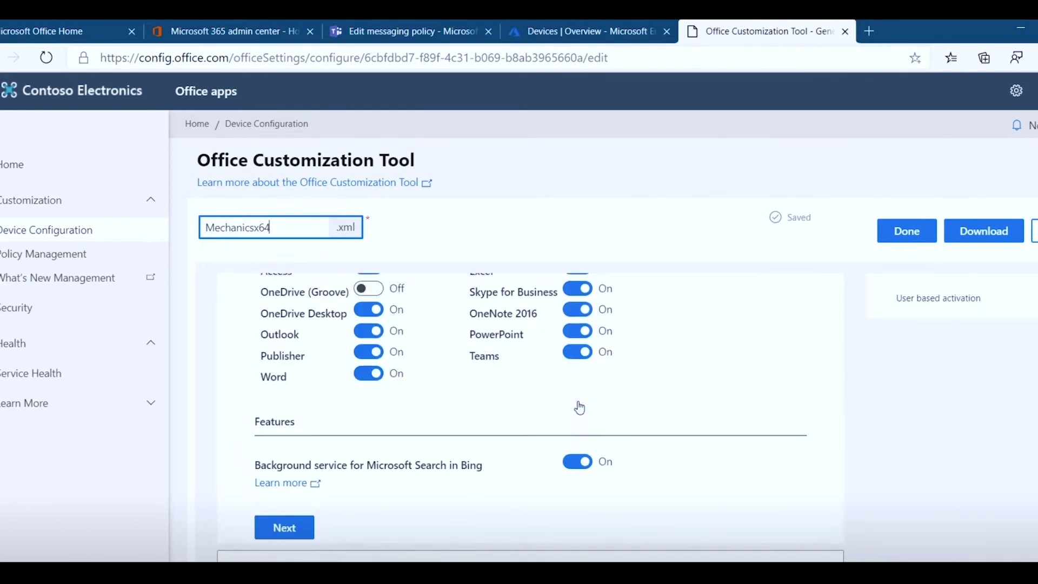
scroll(580, 408, up, 4)
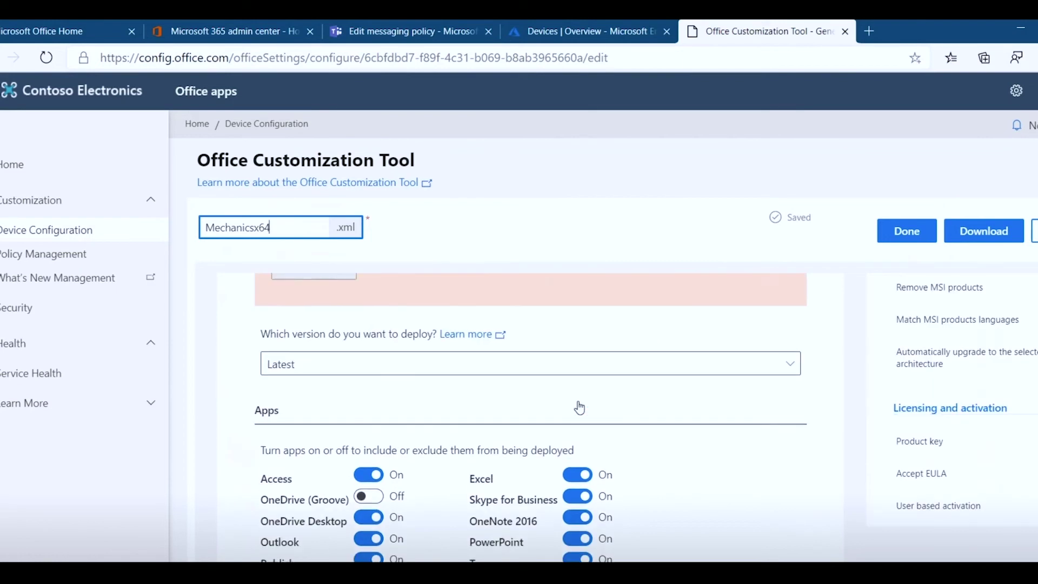
scroll(940, 406, up, 3)
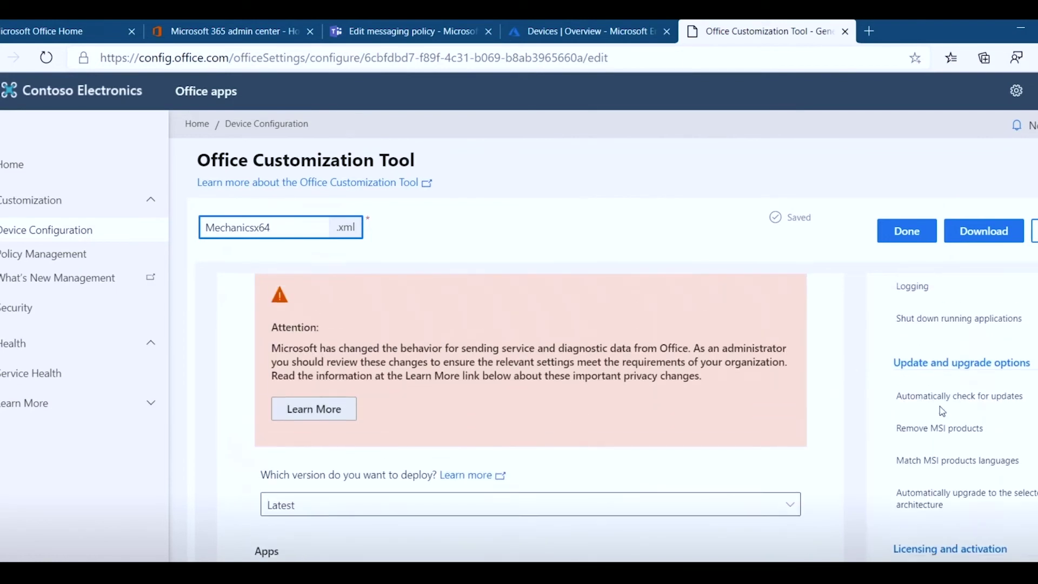
scroll(968, 435, down, 3)
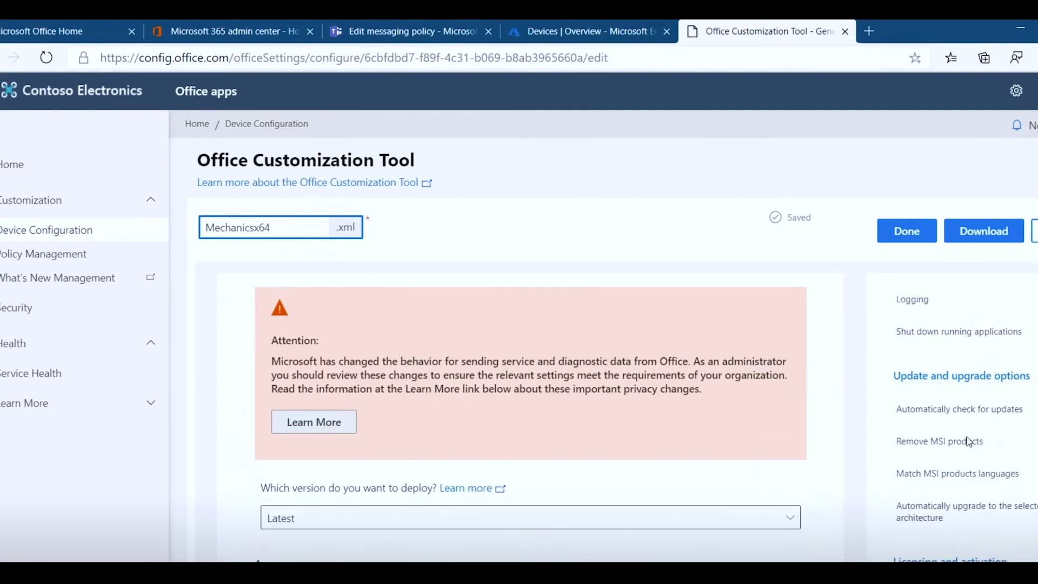
scroll(970, 442, up, 3)
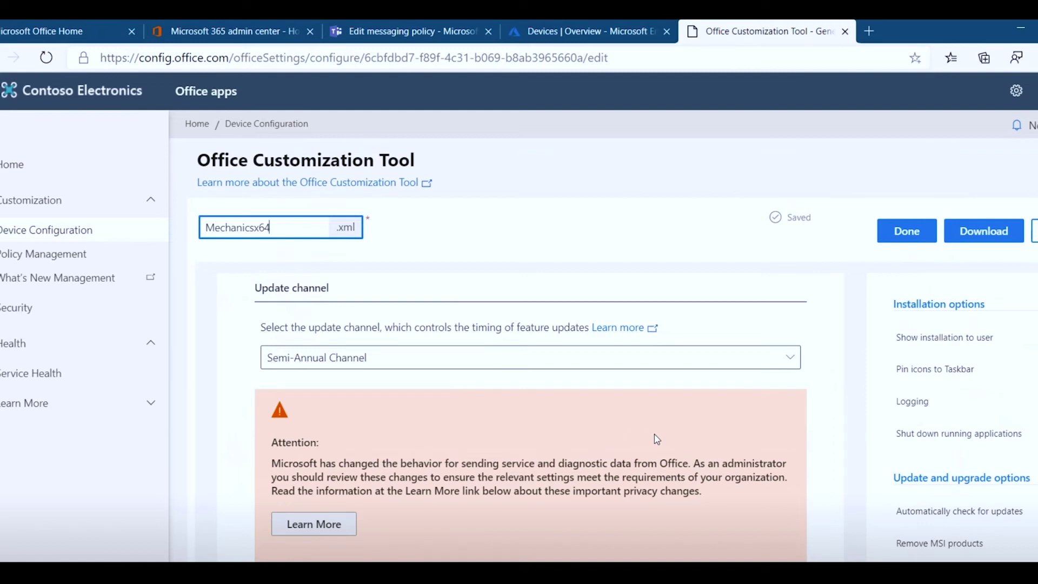
scroll(655, 436, down, 8)
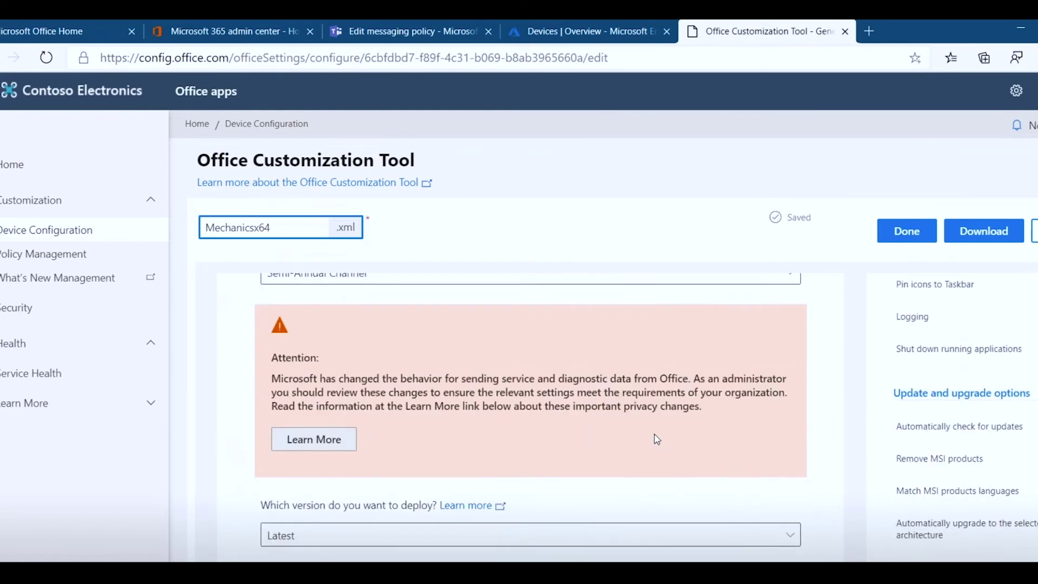
scroll(654, 434, down, 3)
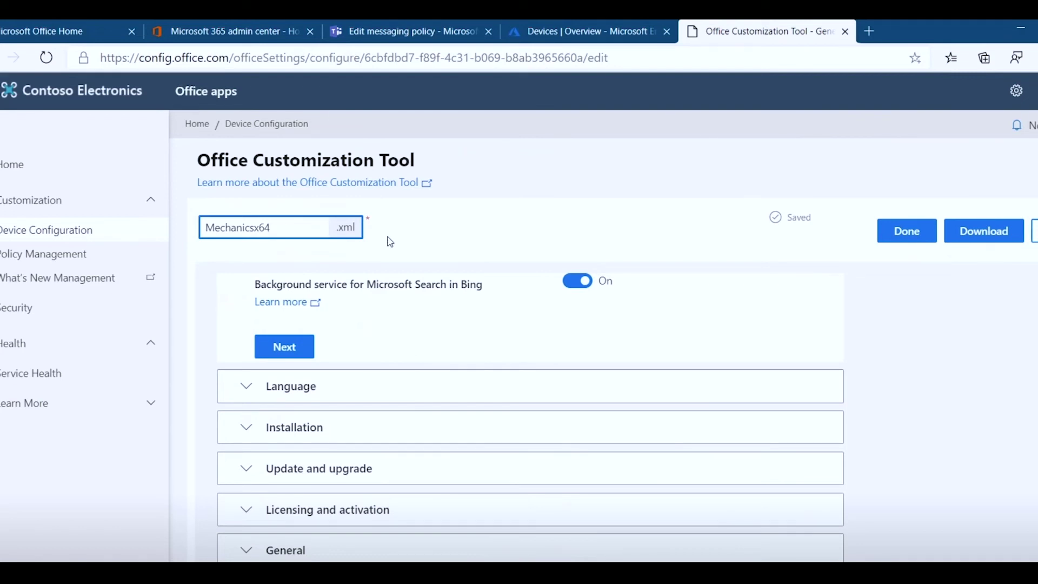
scroll(496, 348, up, 3)
scroll(496, 348, down, 3)
scroll(506, 337, up, 4)
scroll(442, 466, down, 2)
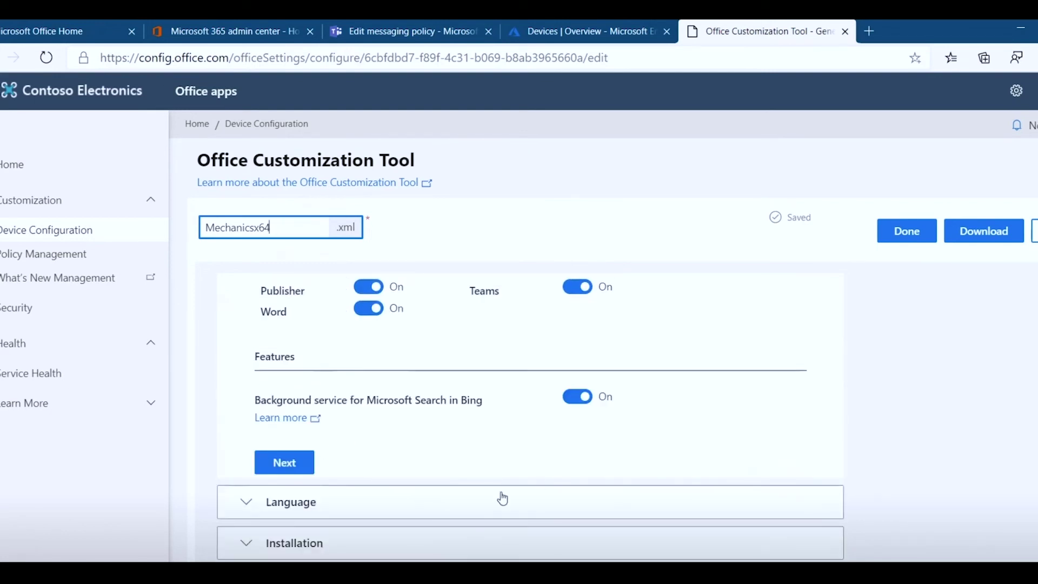
scroll(476, 473, down, 1)
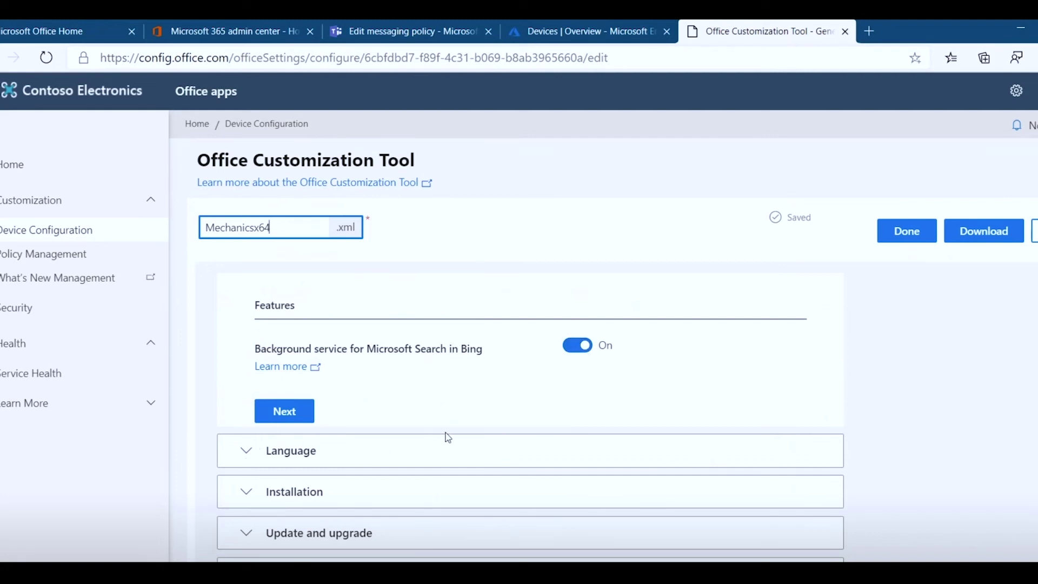
scroll(448, 436, down, 1)
scroll(448, 437, up, 3)
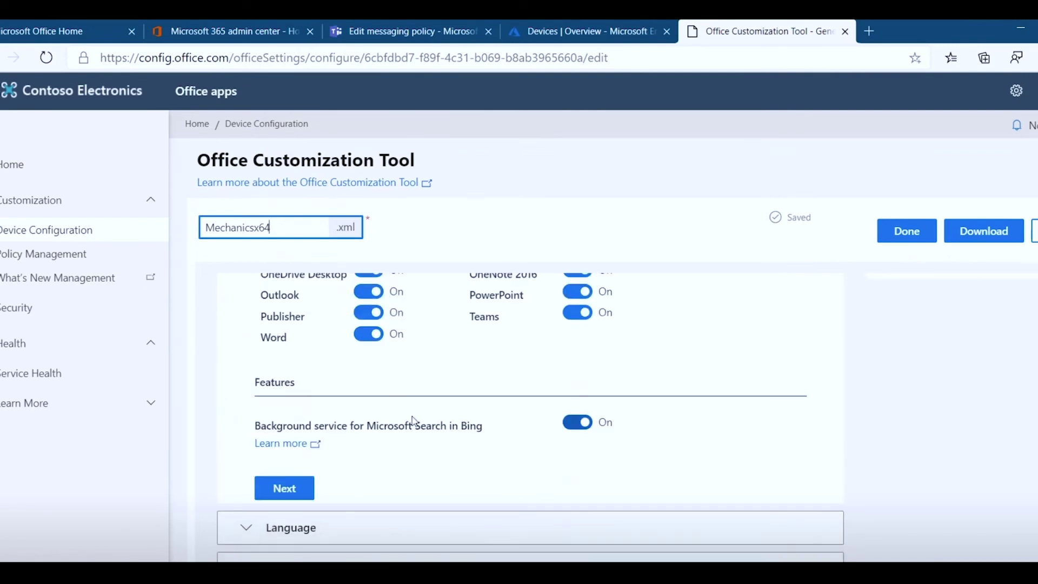
scroll(415, 421, up, 1)
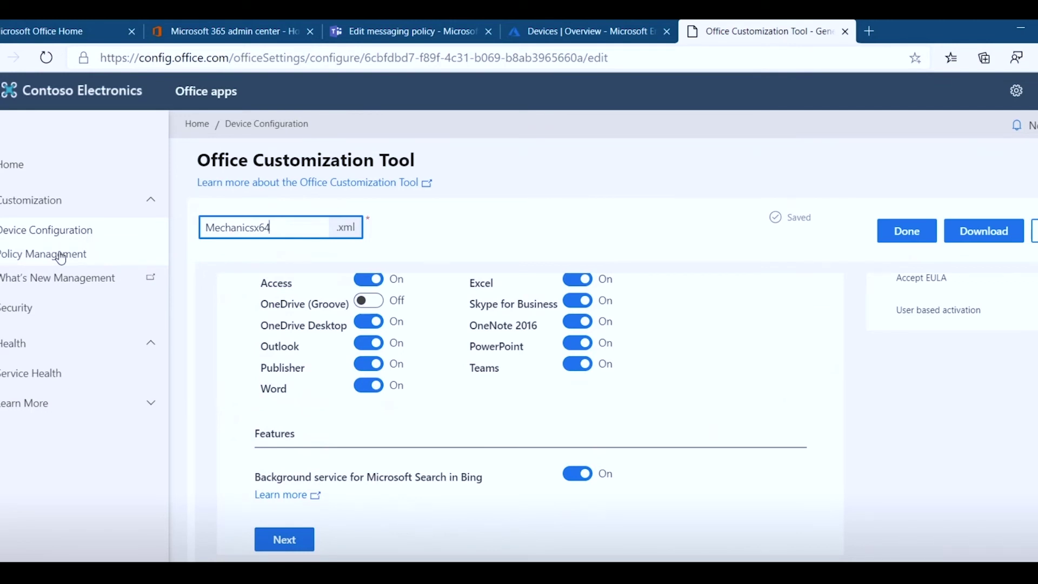
- Go back to the Policy configurations list and open Finance Policy 2
click(61, 258)
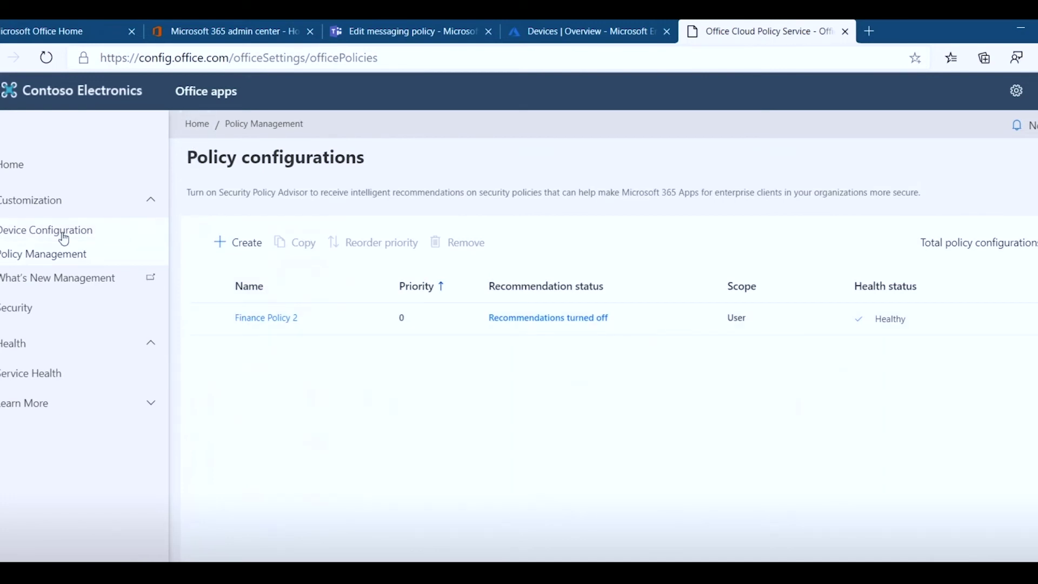
click(273, 319)
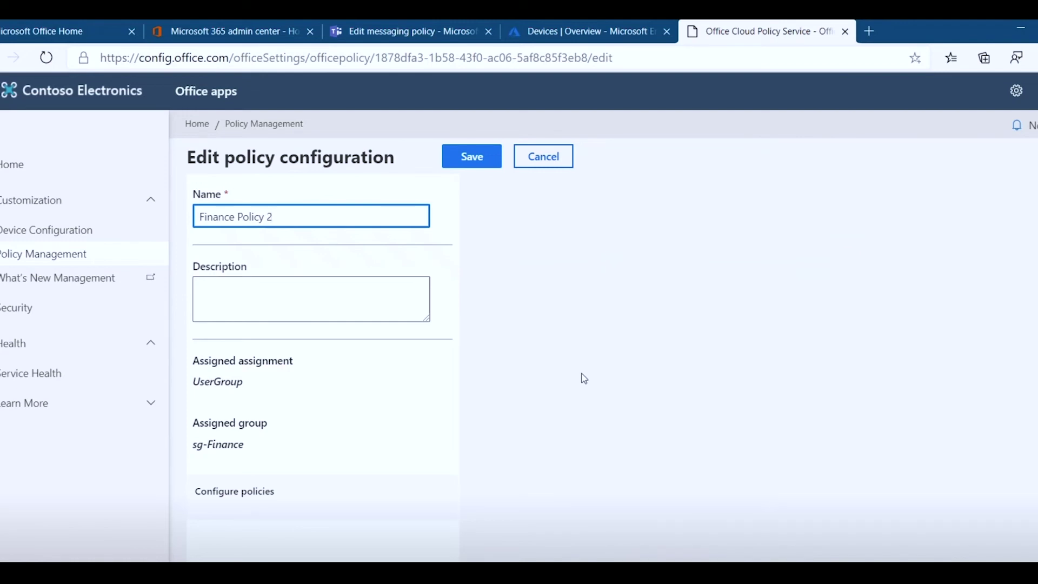
- Review the Finance Policy 2 form and save it
scroll(579, 408, down, 1)
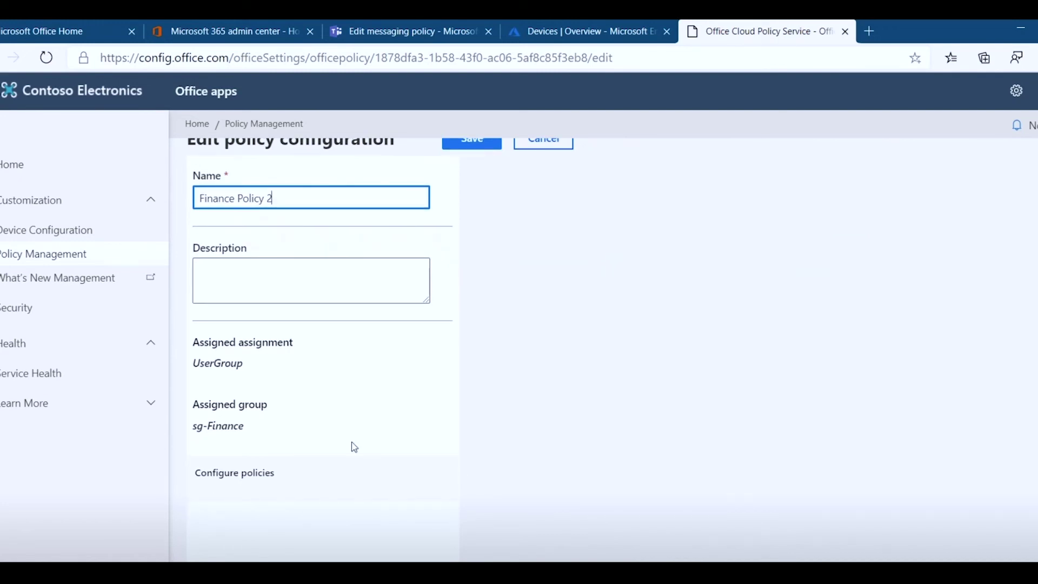
scroll(352, 445, up, 1)
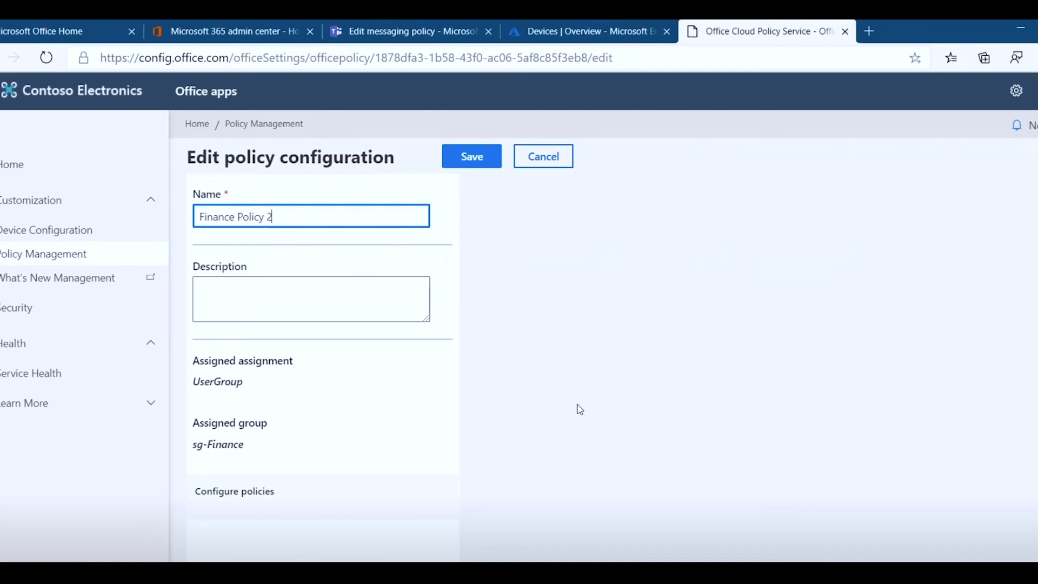
scroll(577, 405, down, 1)
scroll(356, 394, up, 1)
click(486, 157)
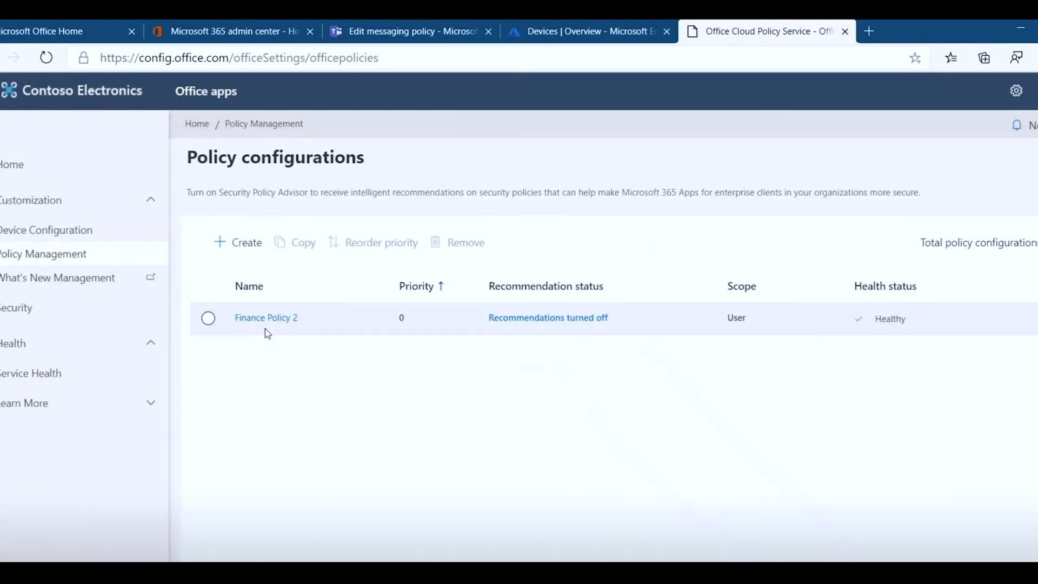
- Reopen Finance Policy 2, then cancel back to Policy configurations without changes
click(267, 319)
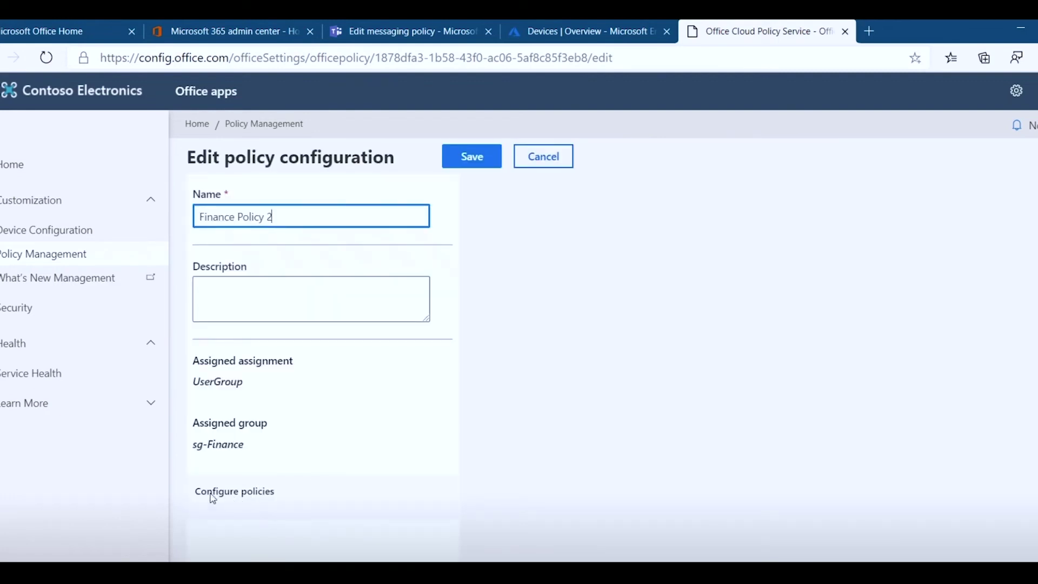
scroll(348, 491, down, 1)
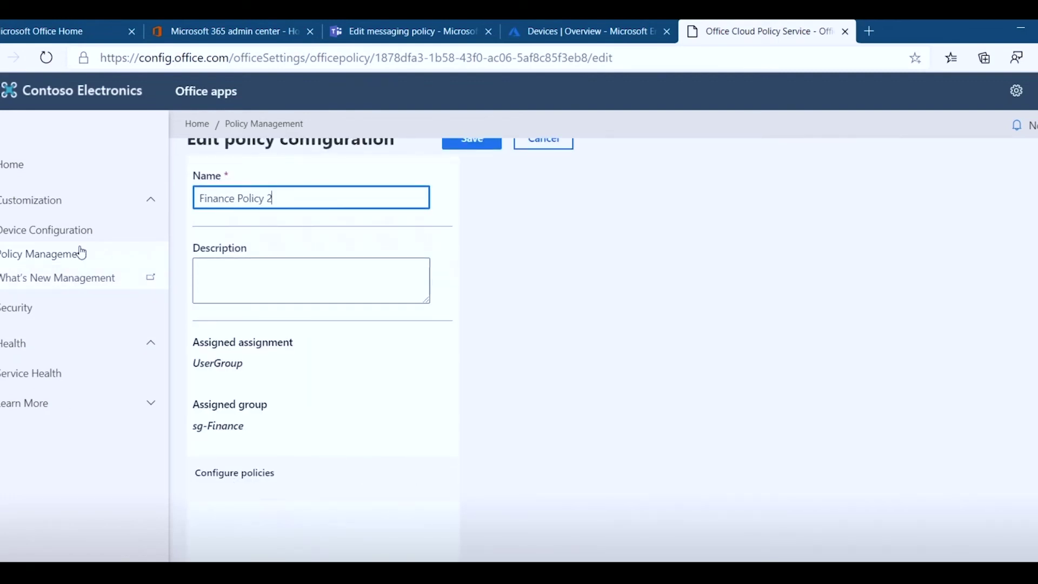
scroll(368, 372, up, 1)
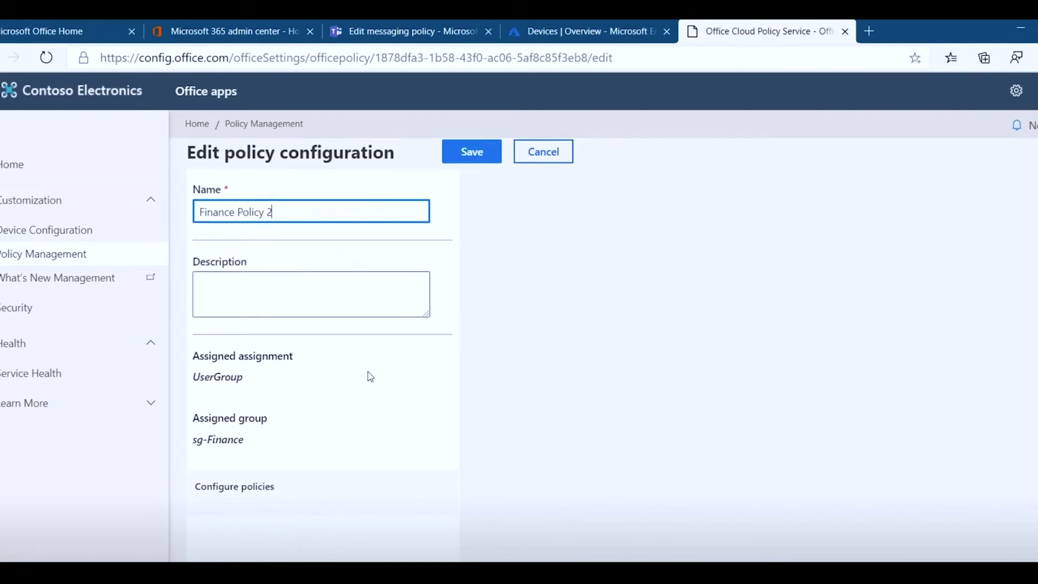
click(546, 165)
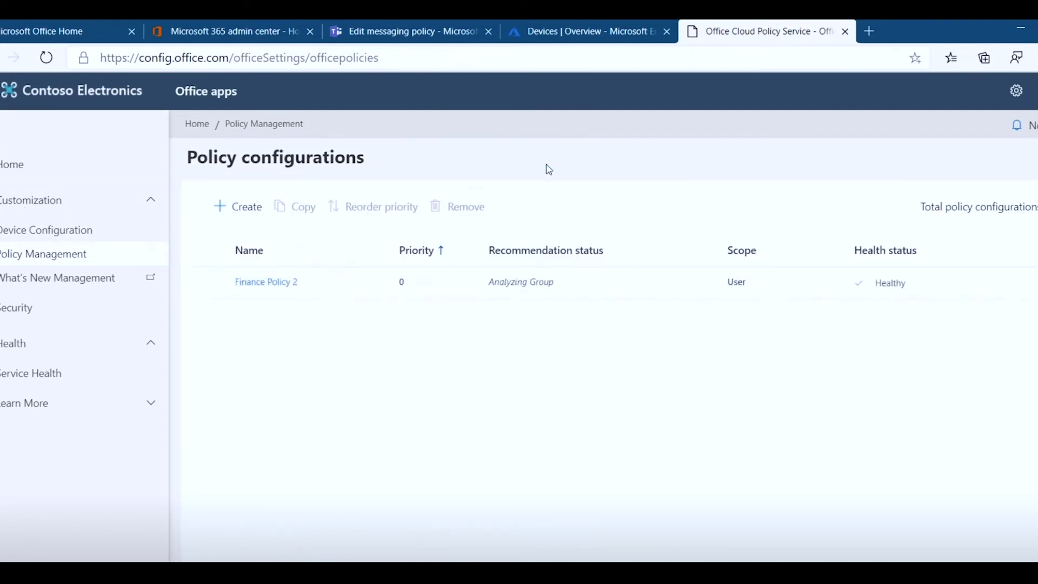
- Create a new policy configuration named 'test'
click(239, 241)
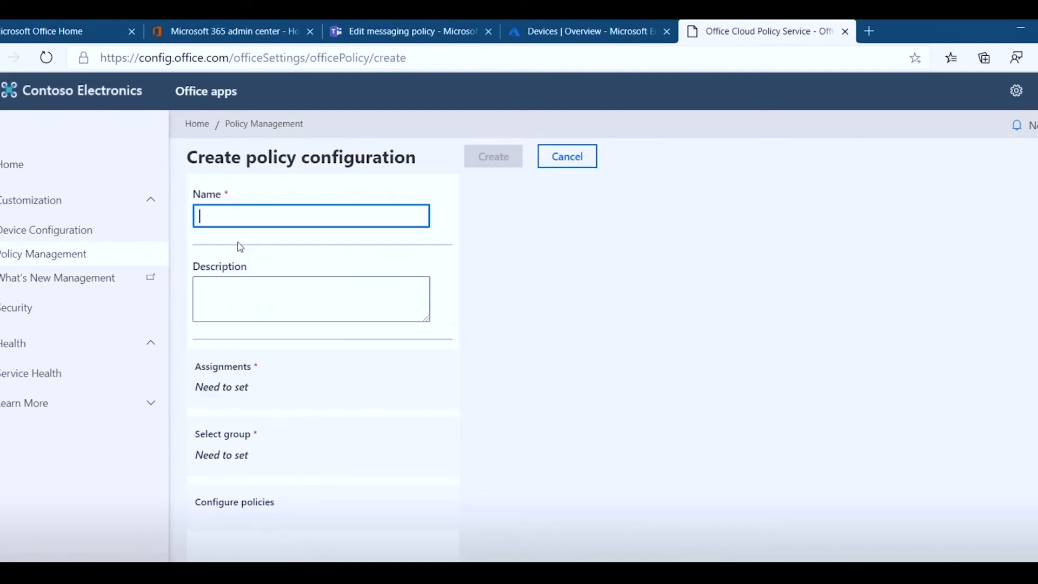
text(c)
key(BackSpace)
text(test)
click(345, 284)
key(Tab)
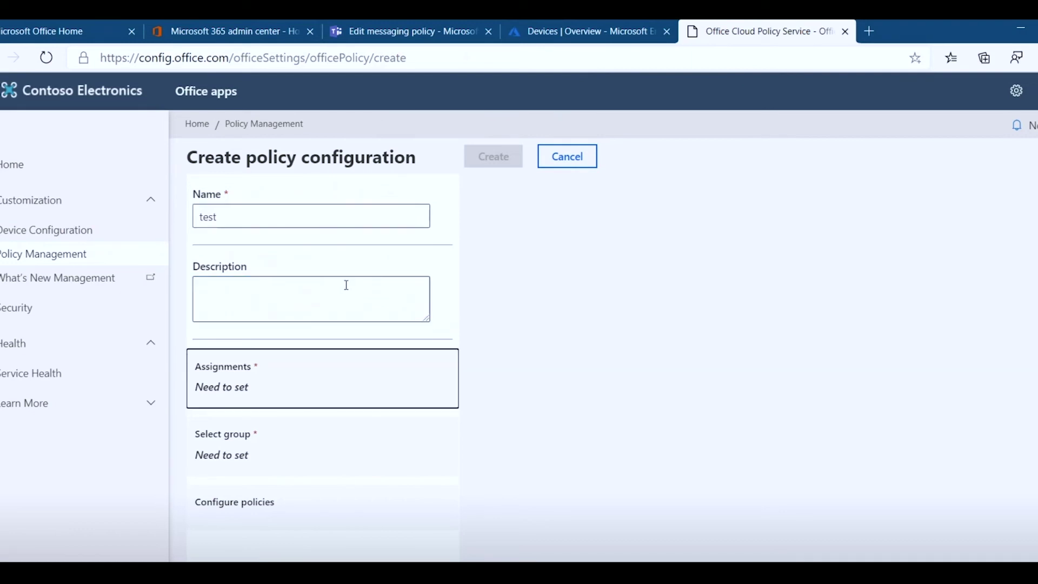
- Assign the 'test' policy to users in sg-Engineering and load its selectable policies
click(307, 390)
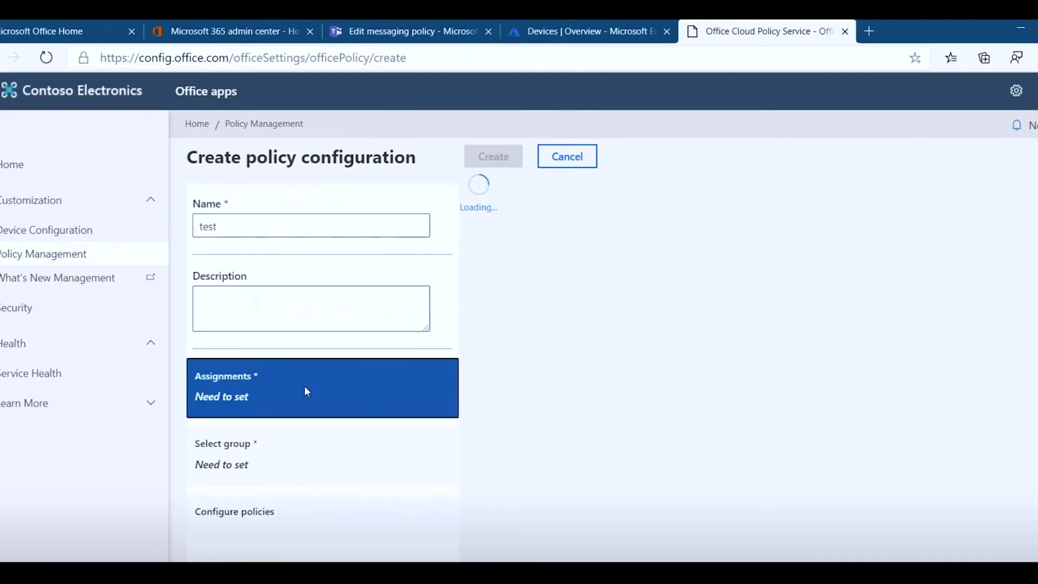
click(558, 247)
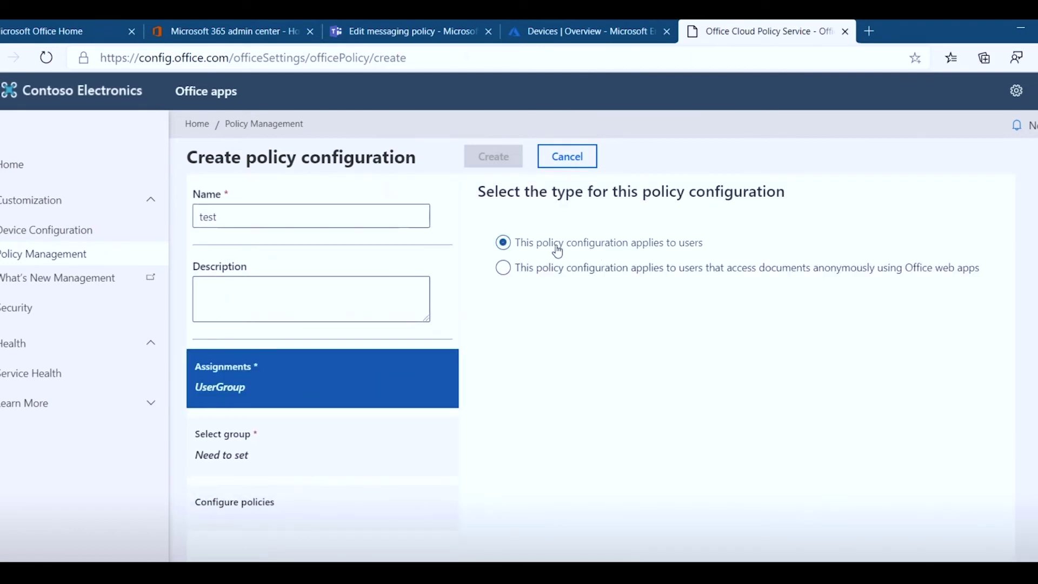
click(259, 457)
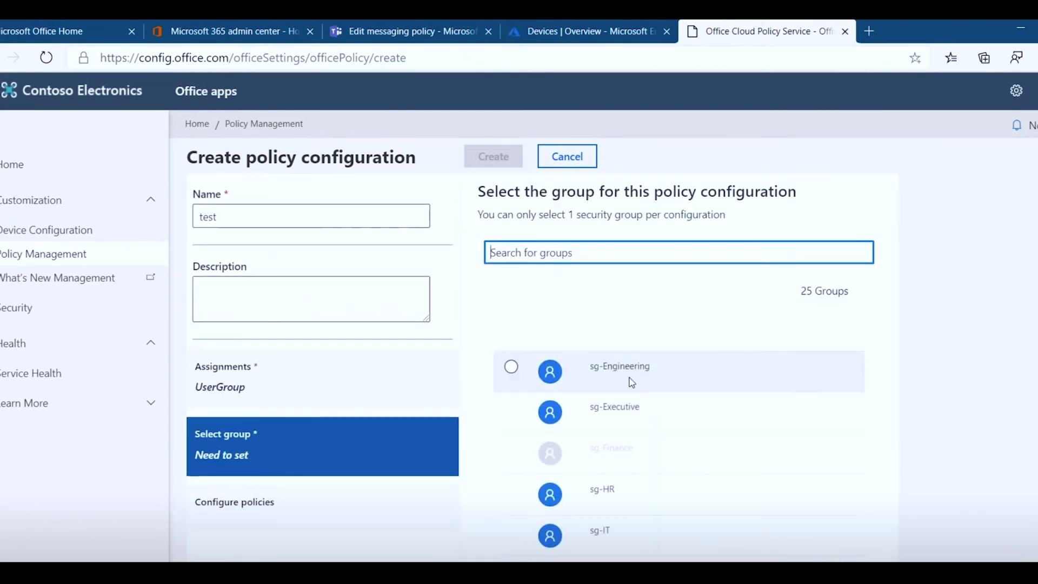
click(631, 382)
click(232, 504)
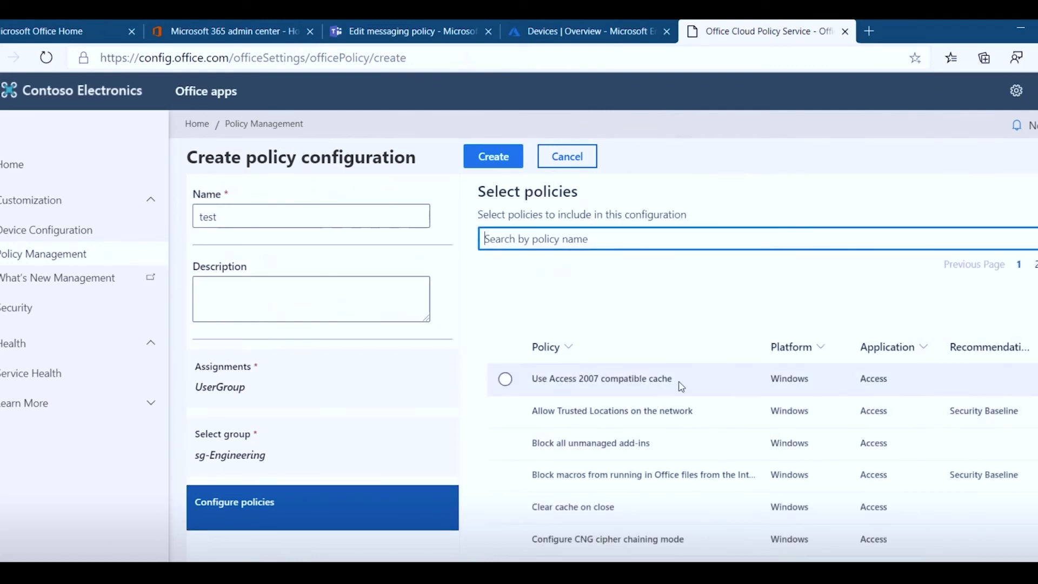
- Filter the policies by 'macro', review the results, and open a blank browser tab
scroll(677, 394, down, 1)
scroll(682, 395, down, 2)
scroll(679, 394, up, 2)
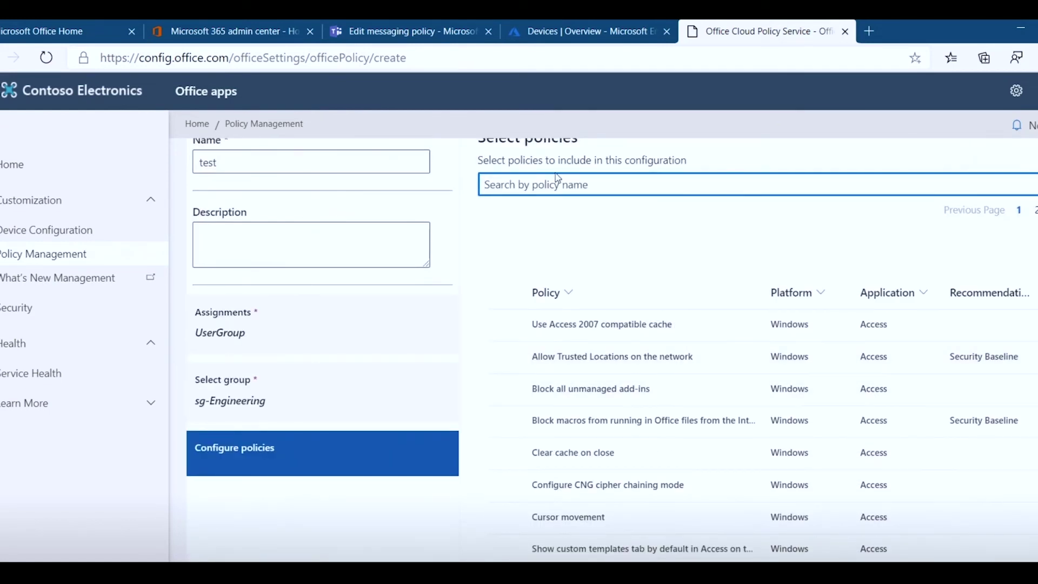
text(macro)
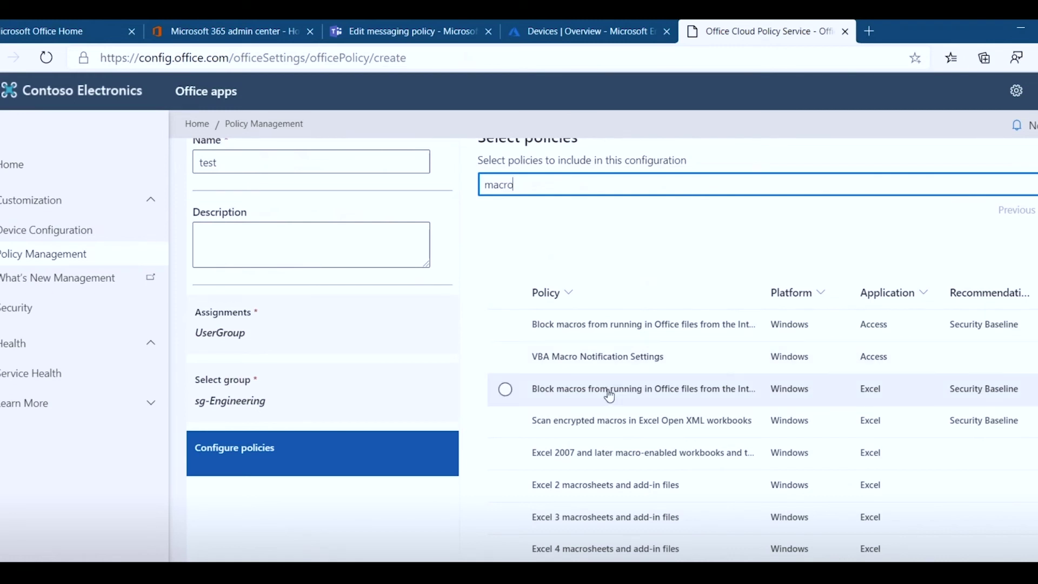
scroll(621, 417, down, 3)
scroll(620, 416, down, 4)
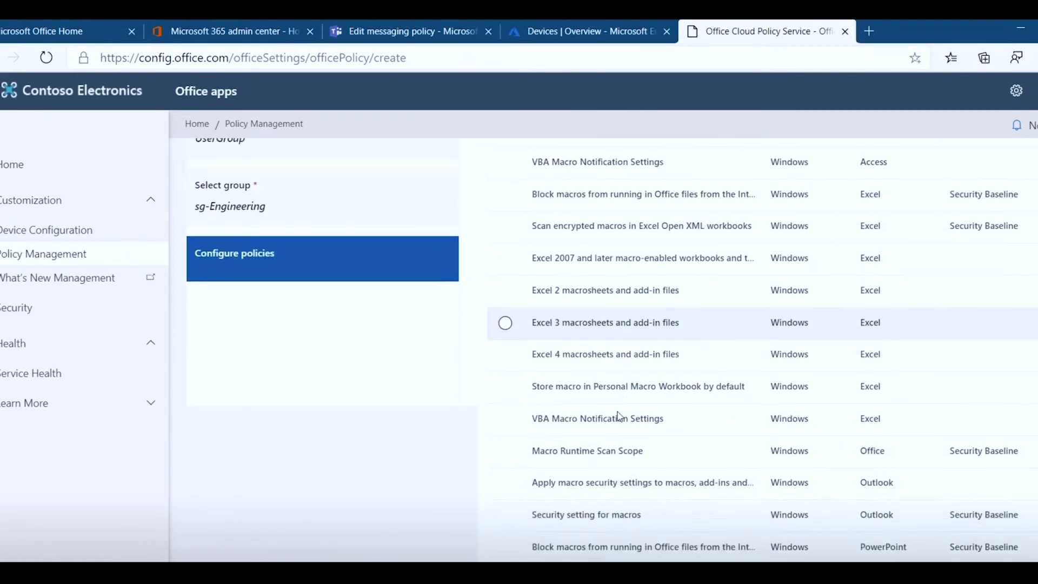
scroll(618, 416, up, 8)
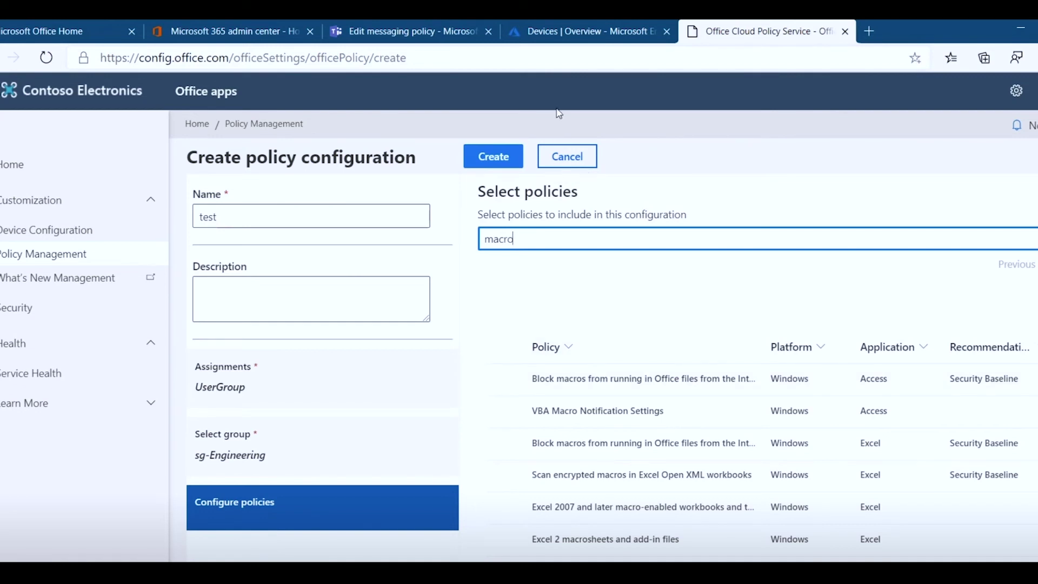
click(867, 33)
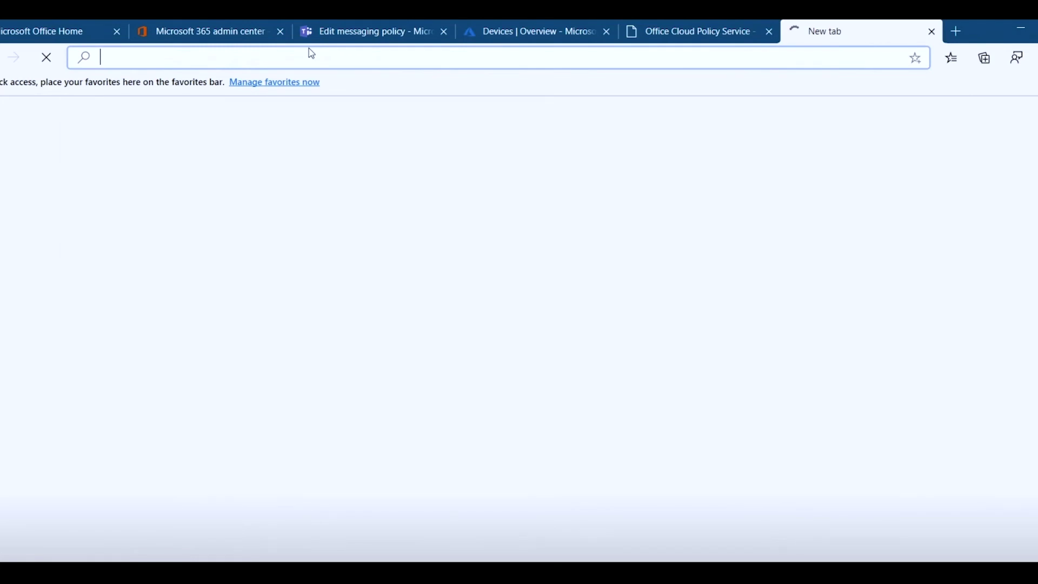
- Go to portal.azure.com and sign in with the first listed account
text(portal.azure.com)
key(Return)
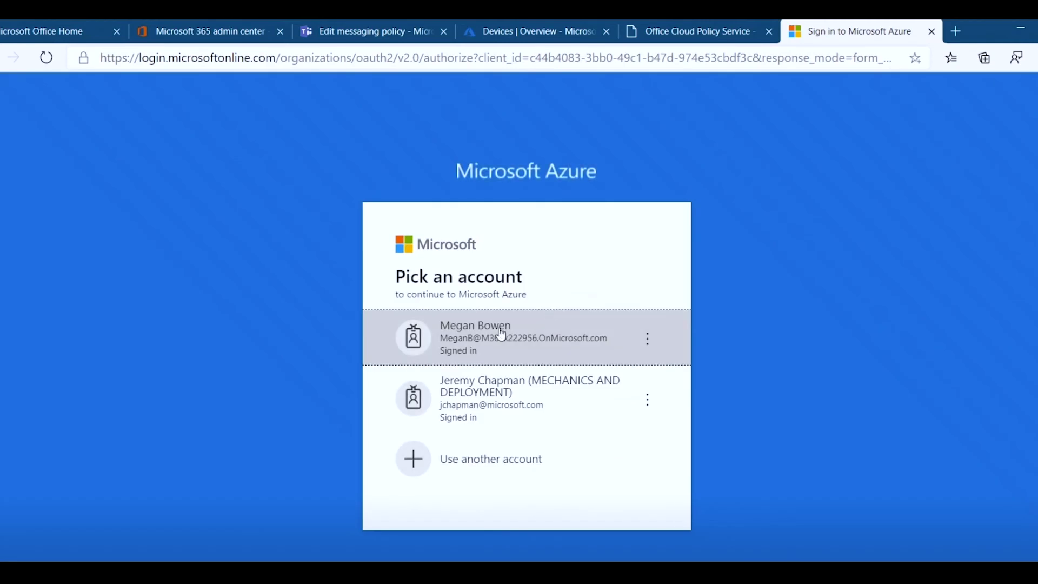
click(501, 334)
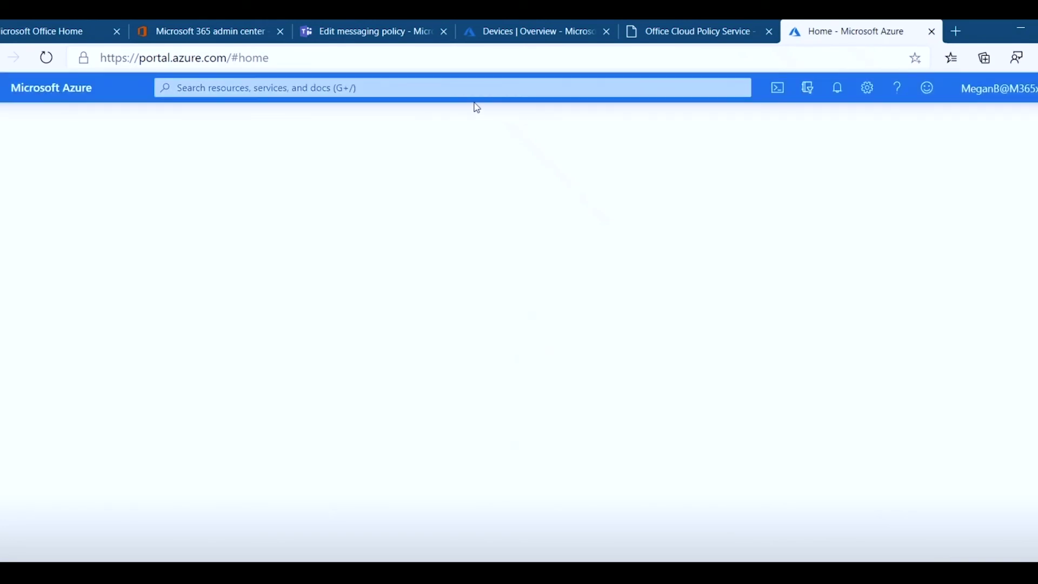
- Search the portal for 'windows virtual desktop' and open the Windows Virtual Desktop service
click(454, 87)
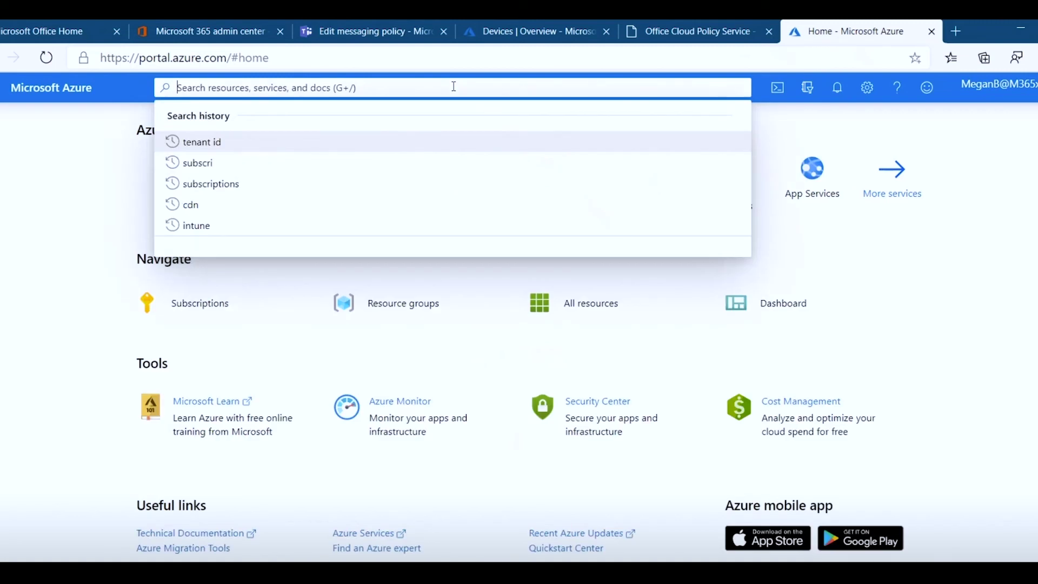
text(windows)
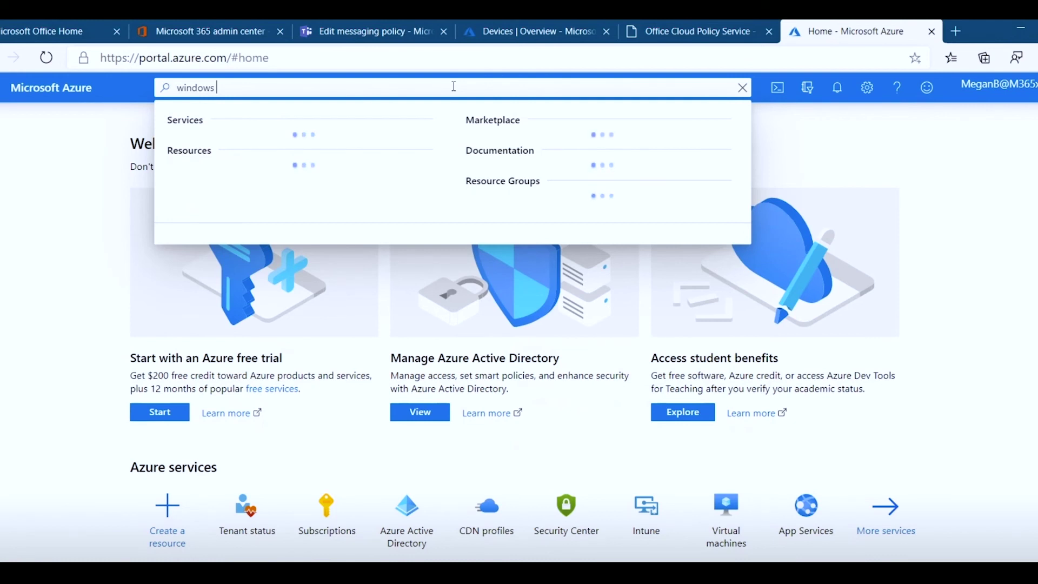
text( virtual desktop)
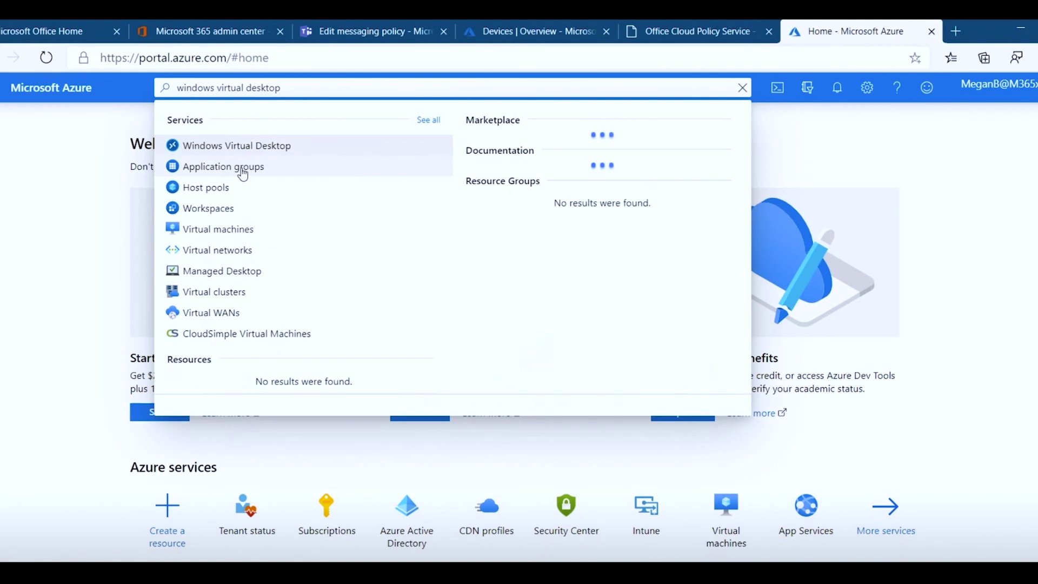
click(260, 151)
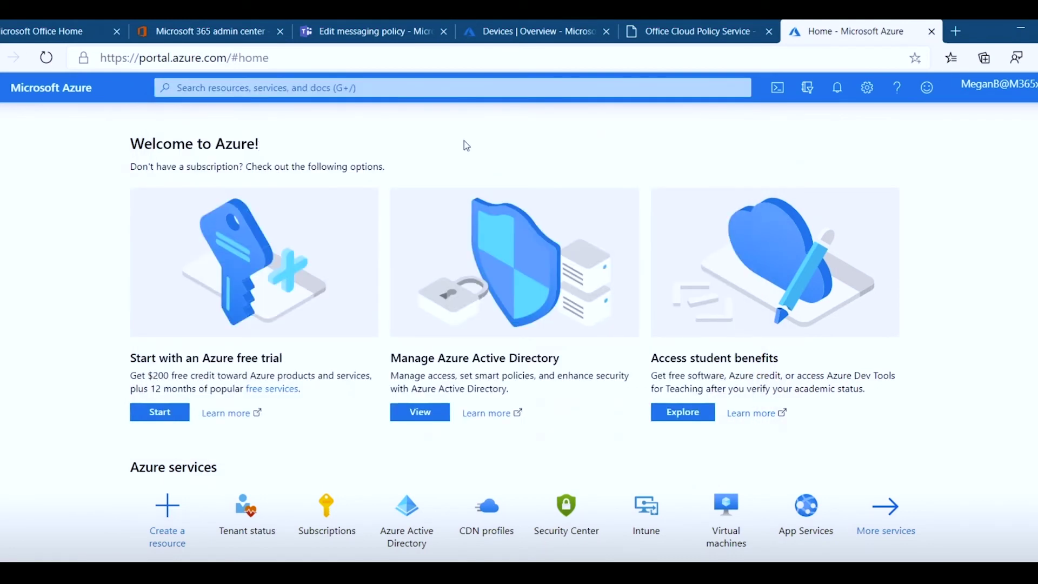
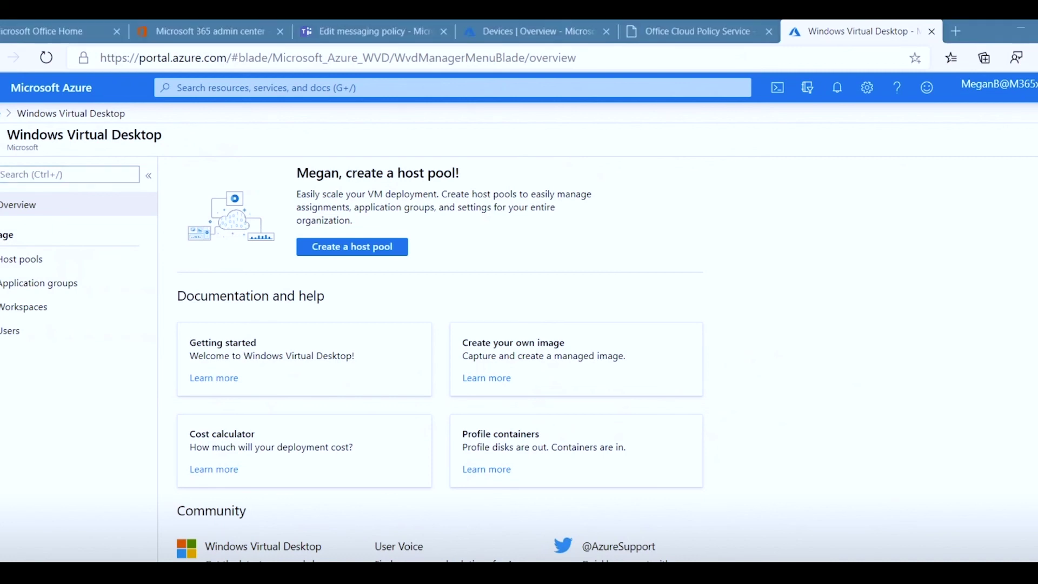
- Start the Contoso Invoicing remote app from the Windows Start menu
key(super)
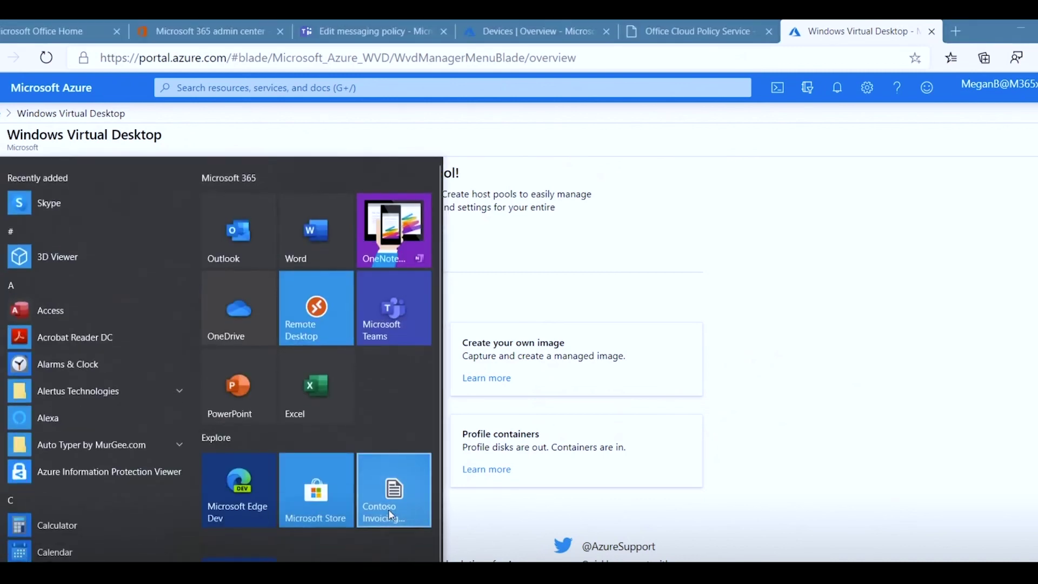
key(Escape)
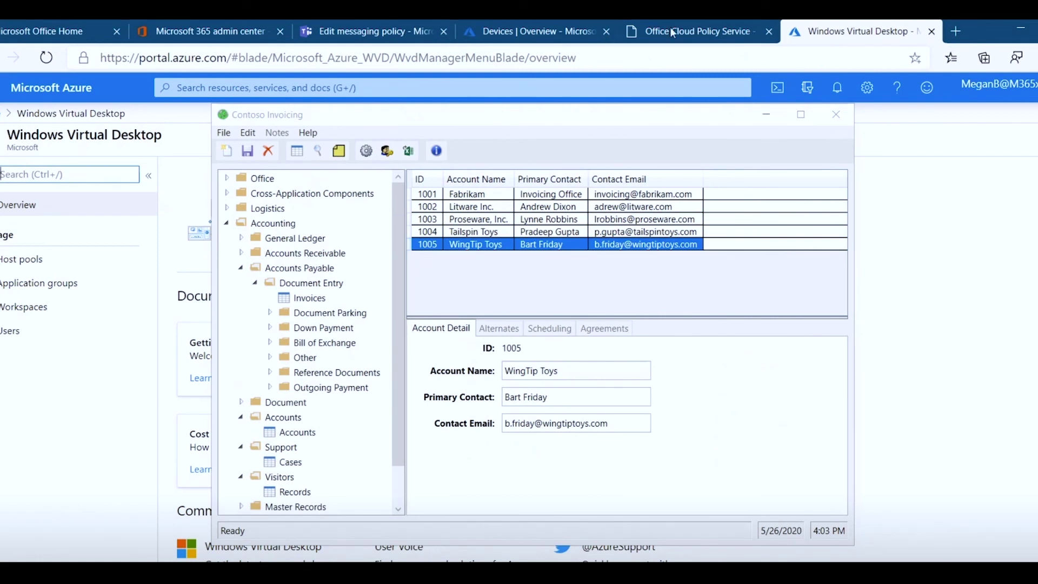
- Reposition the Contoso Invoicing window over the browser so the accounts list and full folder tree are visible
drag(421, 123, 577, 170)
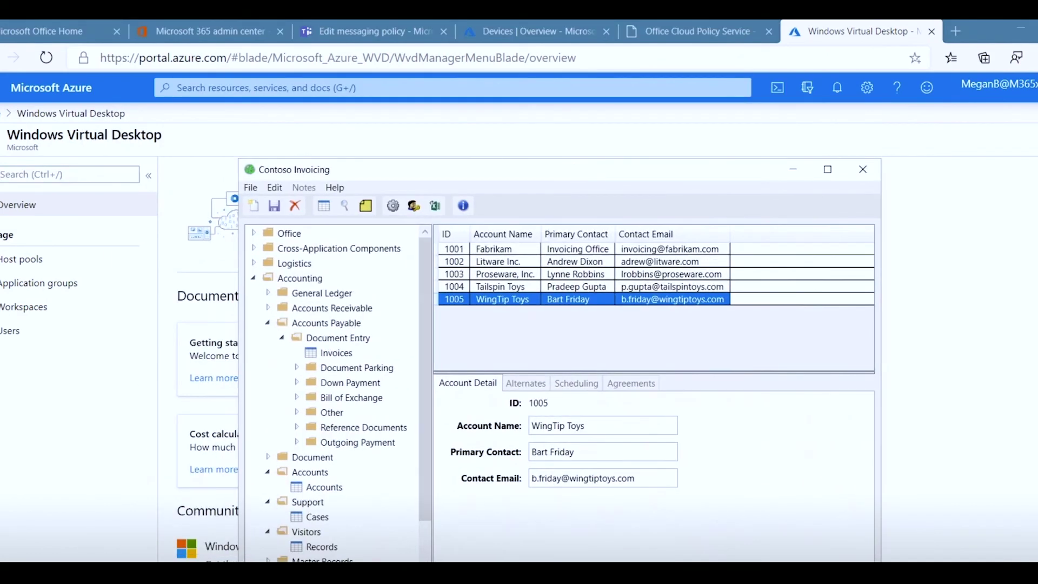
mouse_move(162, 573)
drag(654, 174, 653, 149)
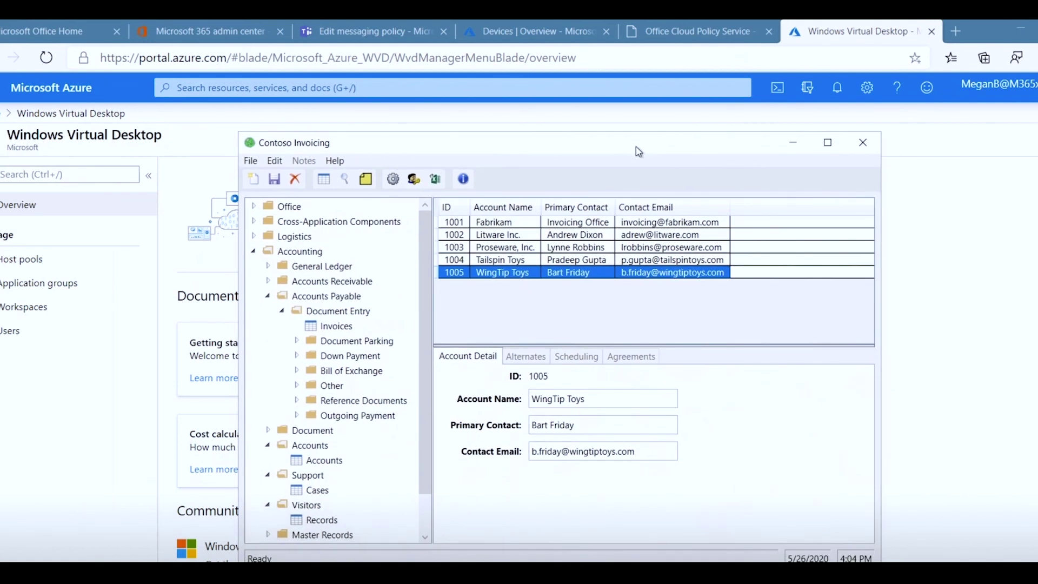
- Bring Contoso Invoicing back to front, then switch to Desktop 1 with the SharePoint admin center
key(super)
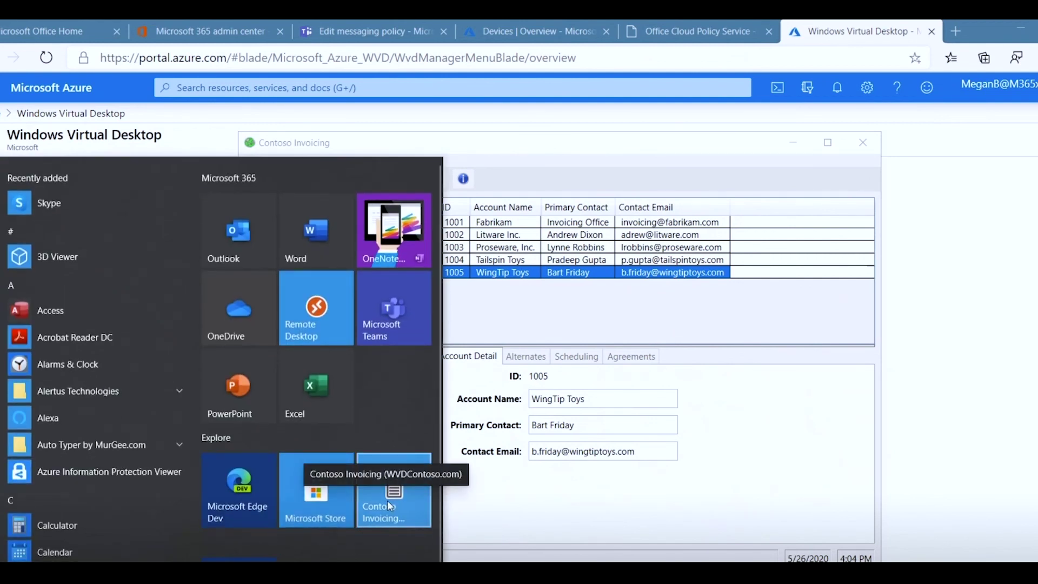
click(390, 505)
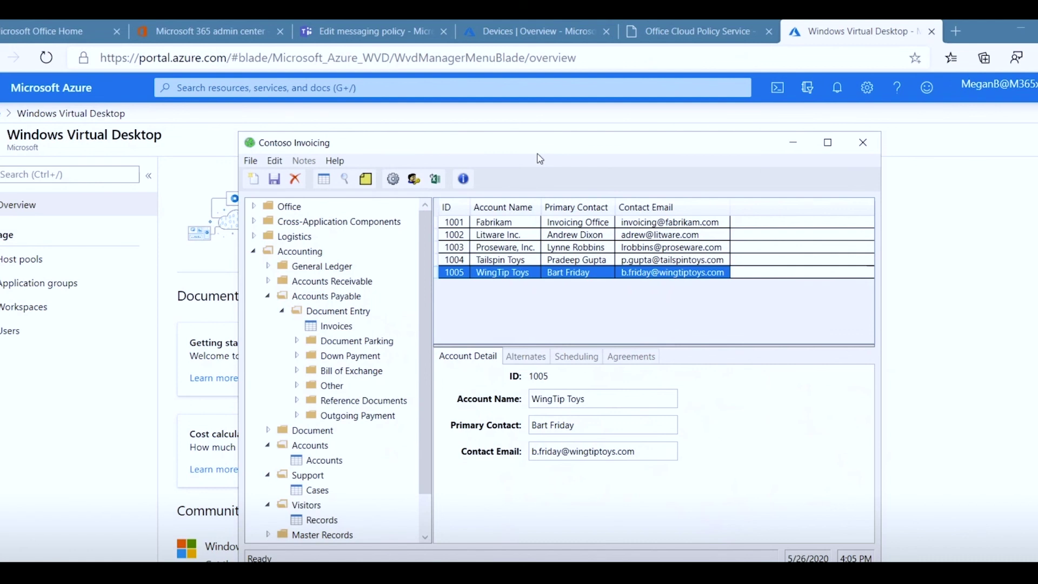
key(super+Tab)
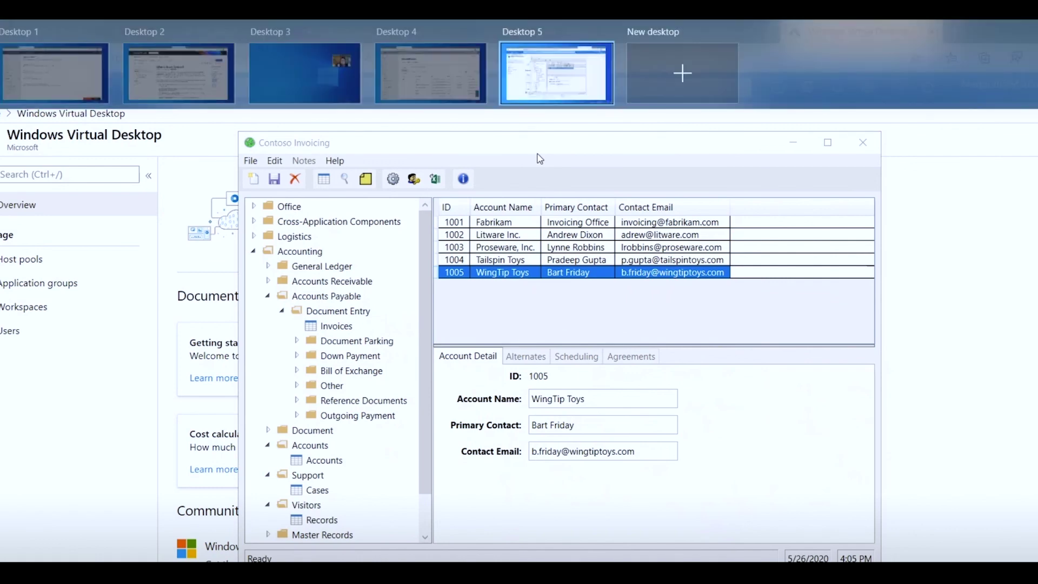
click(46, 65)
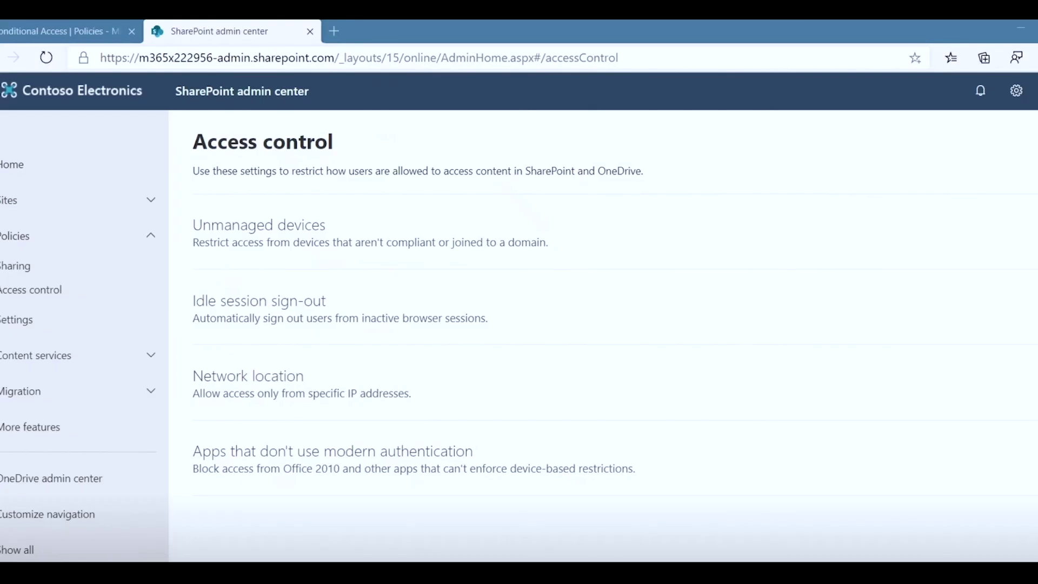